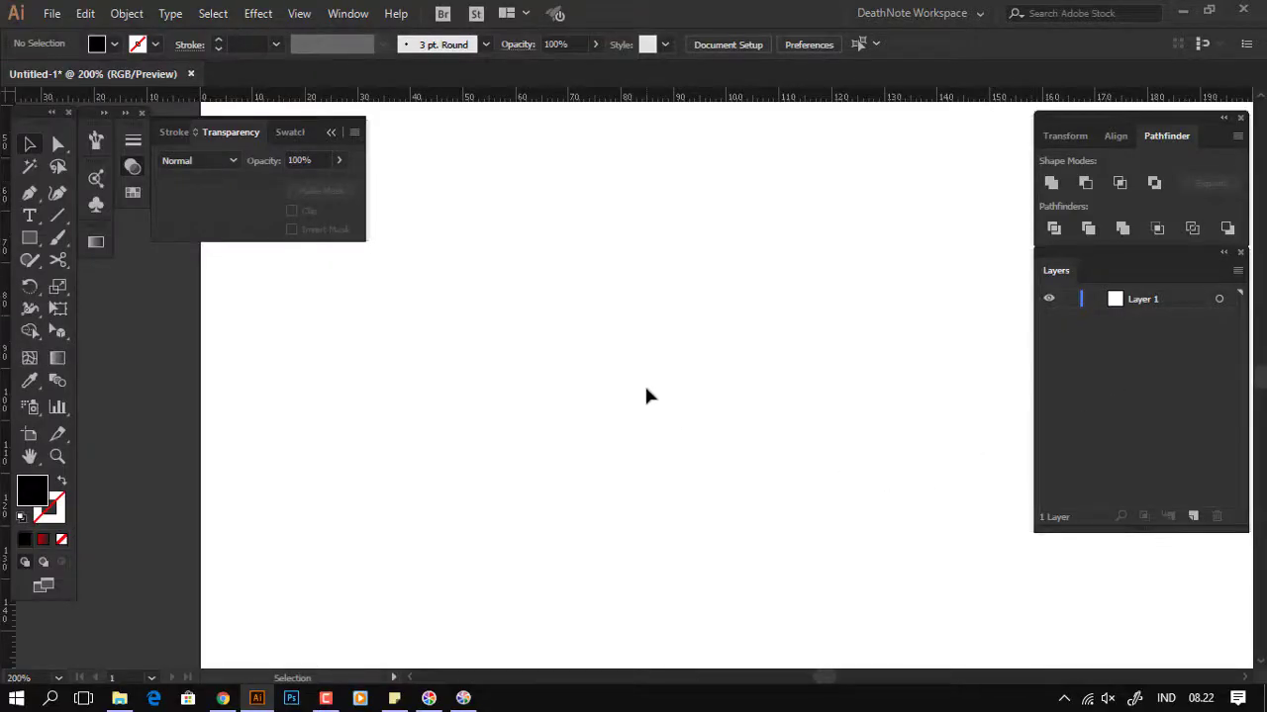
Step: Add the word GLORY as a text object on the artboard
key("t")
left_click(509, 360)
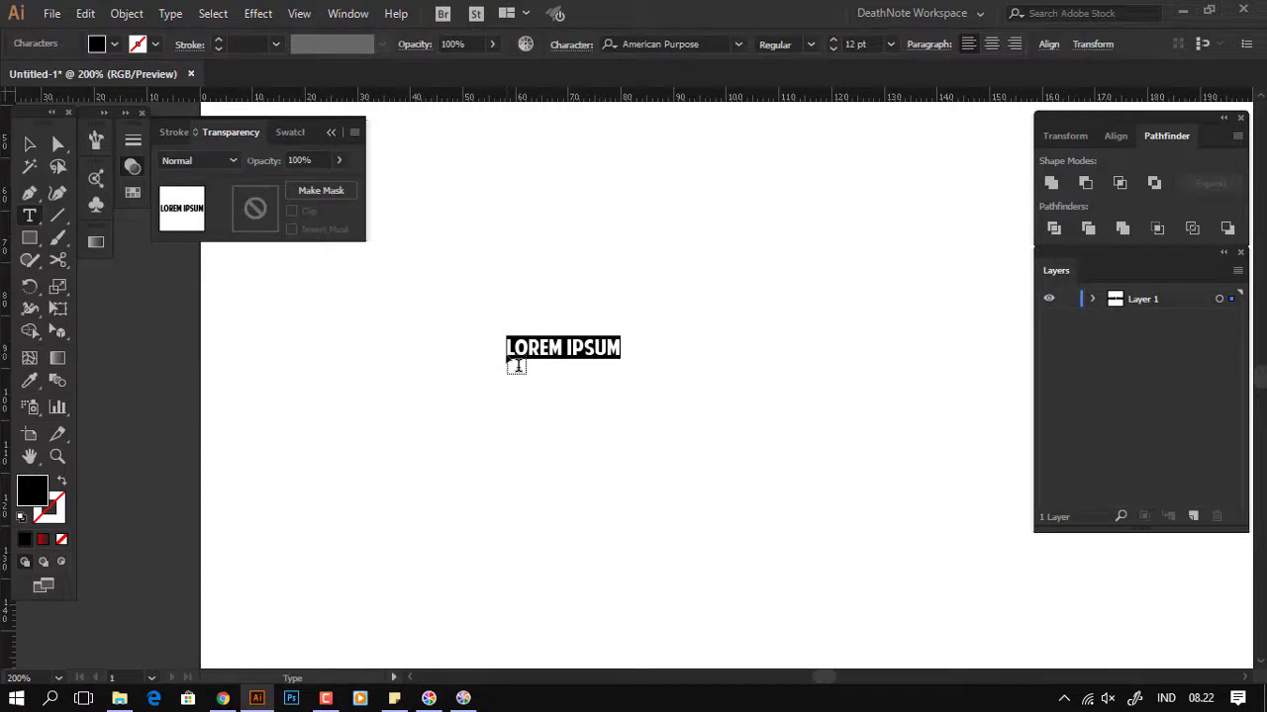
type("GLORY")
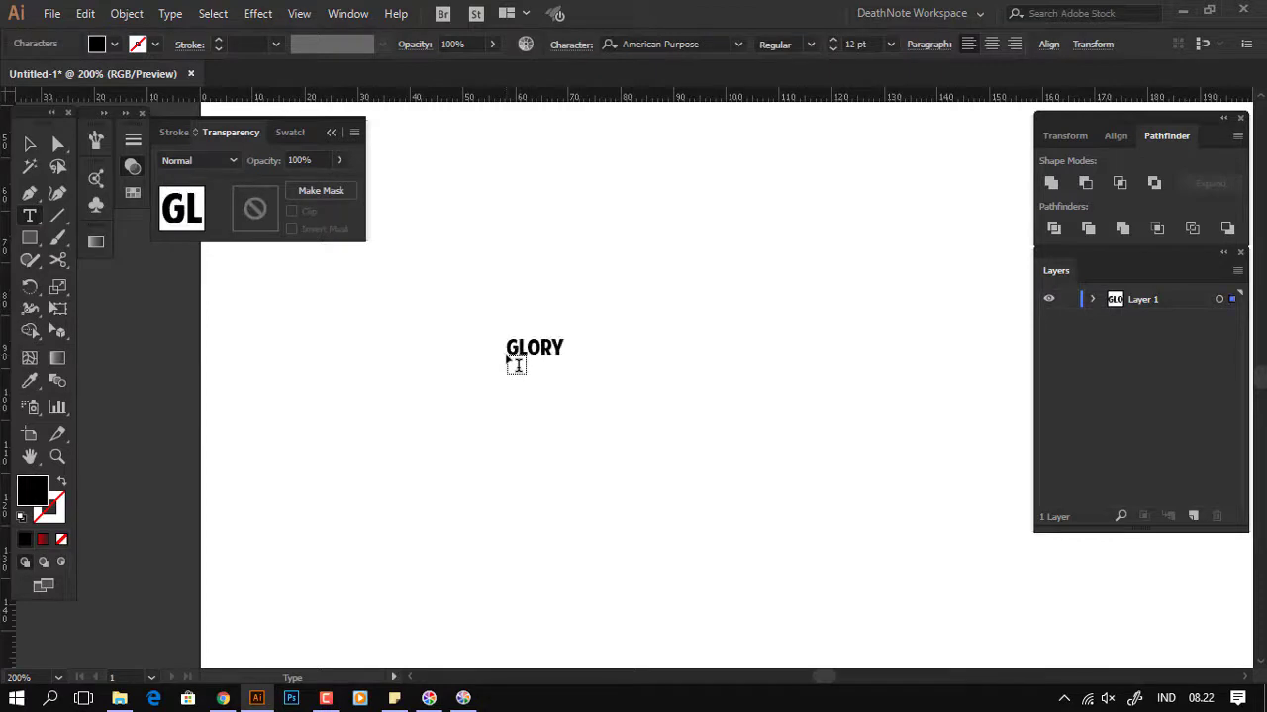
key("Escape")
Step: Scale the GLORY text up to about 85.37 pt
left_click_drag(478, 320, 608, 387)
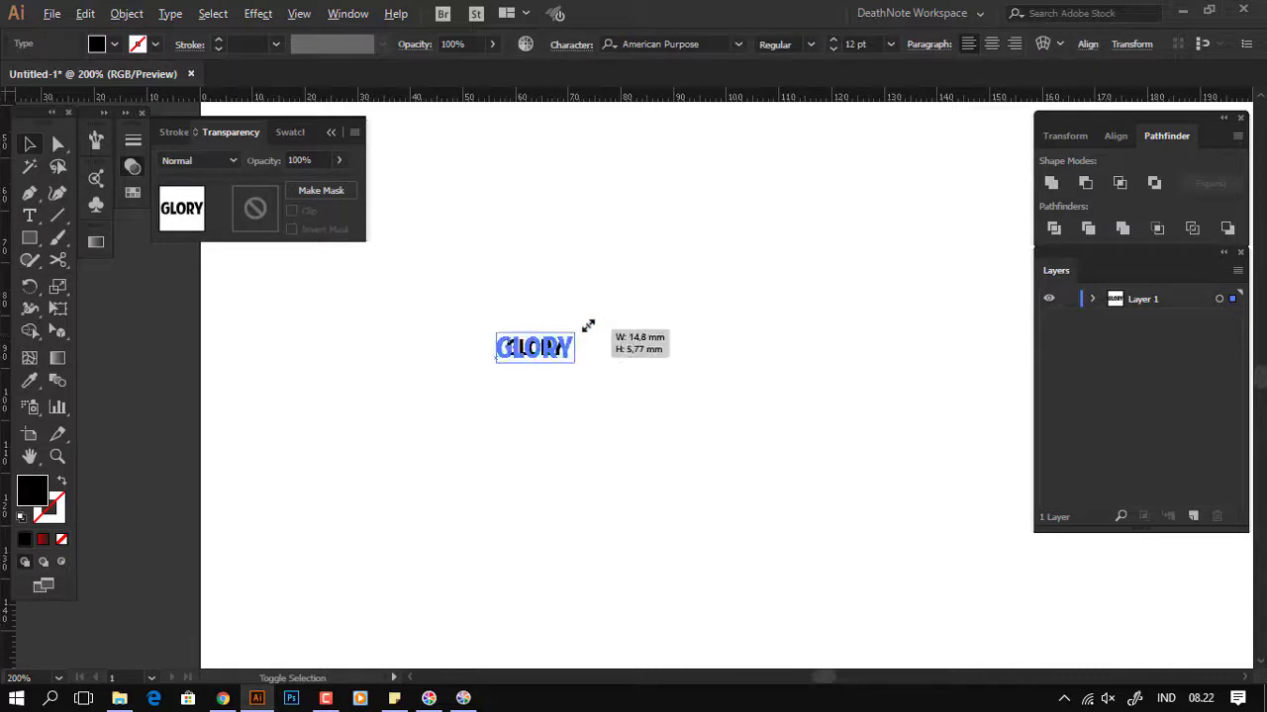
left_click_drag(588, 325, 826, 284)
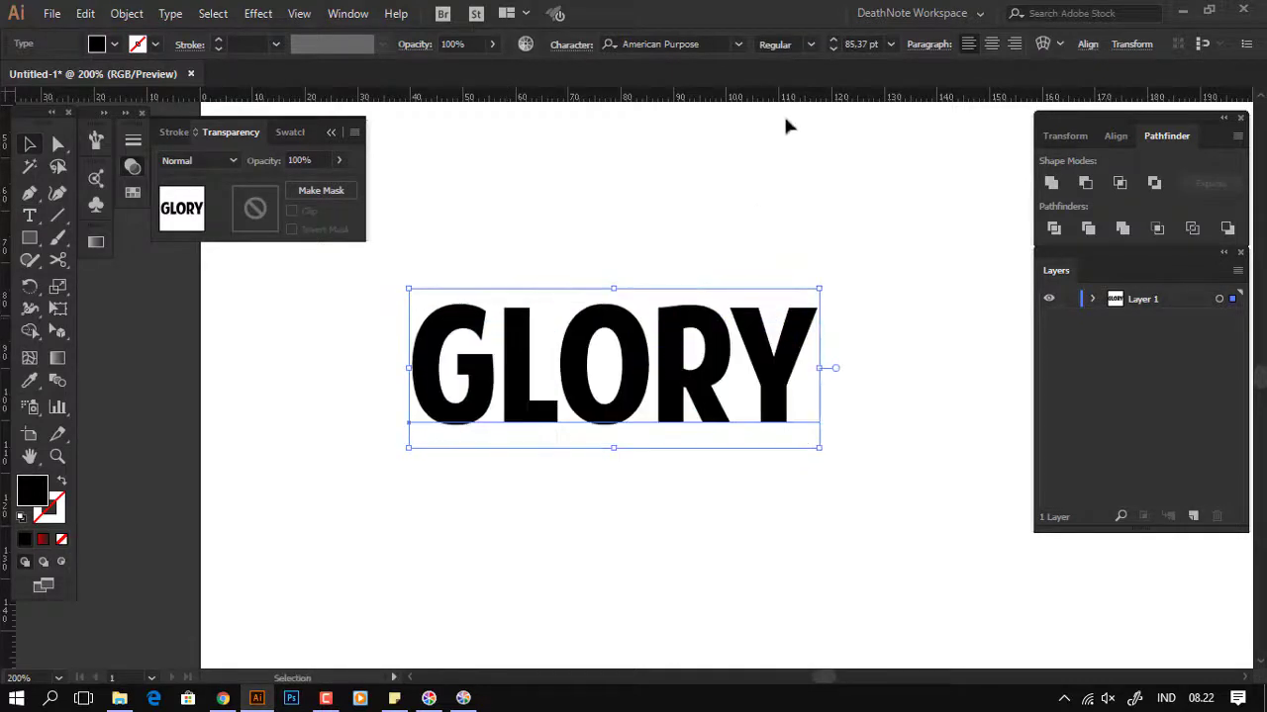
left_click(737, 45)
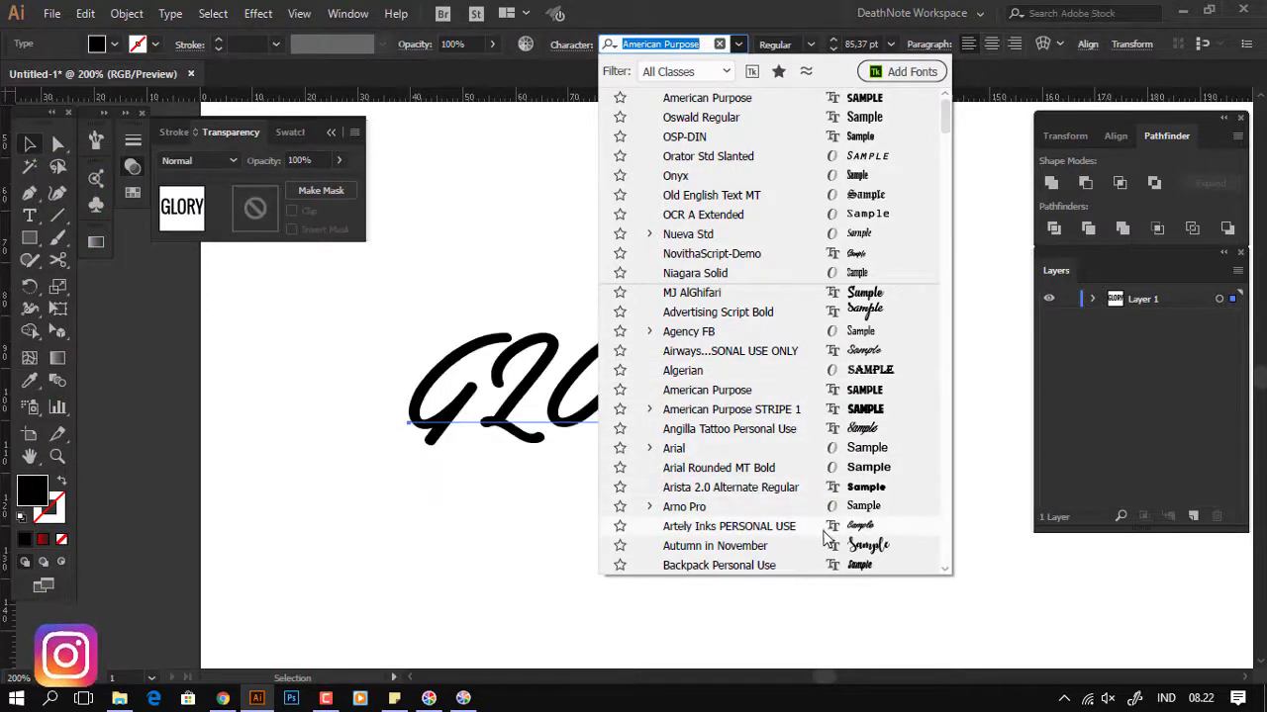
Step: Set GLORY in the Blockletter font
scroll(824, 534, "down", 3)
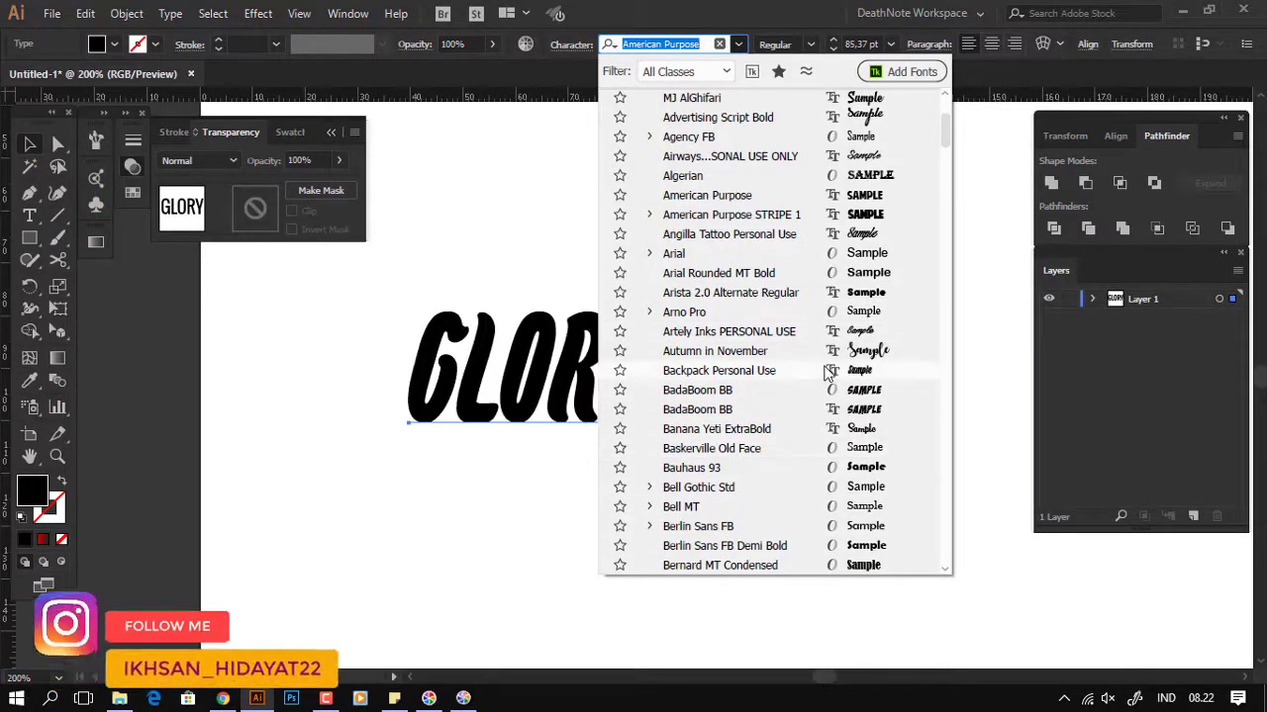
scroll(827, 372, "down", 2)
scroll(831, 396, "down", 2)
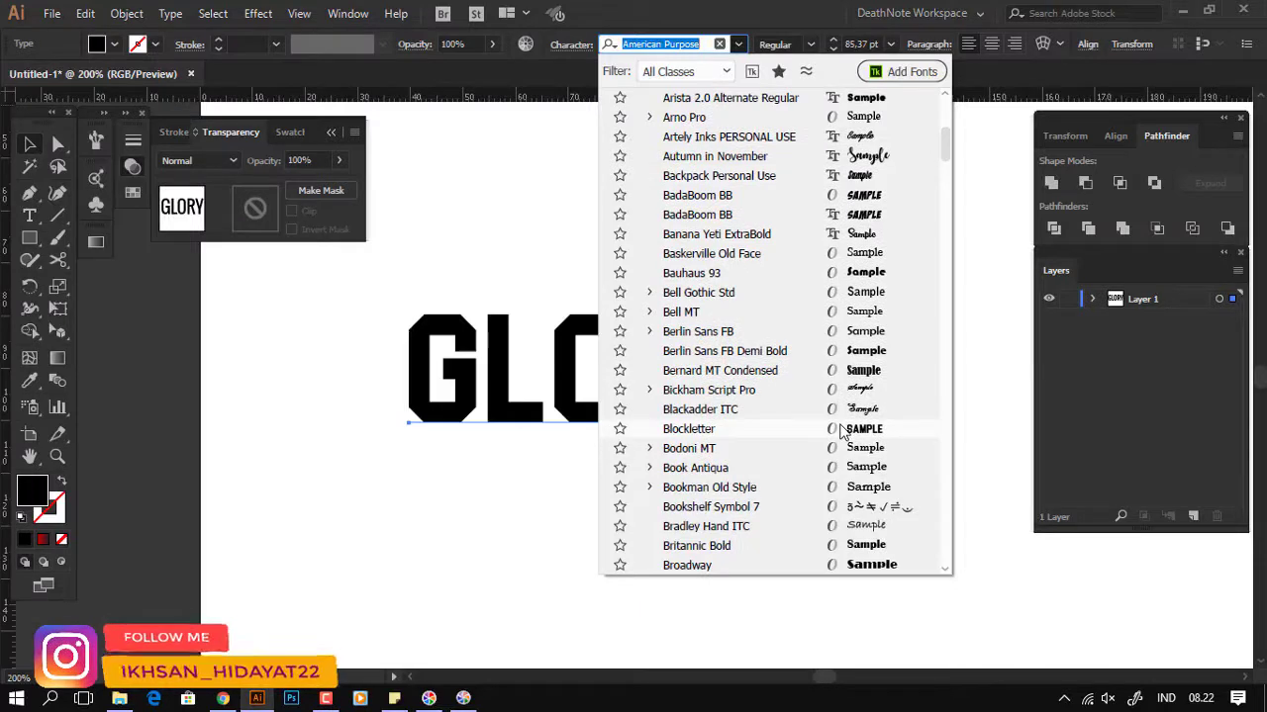
left_click(841, 431)
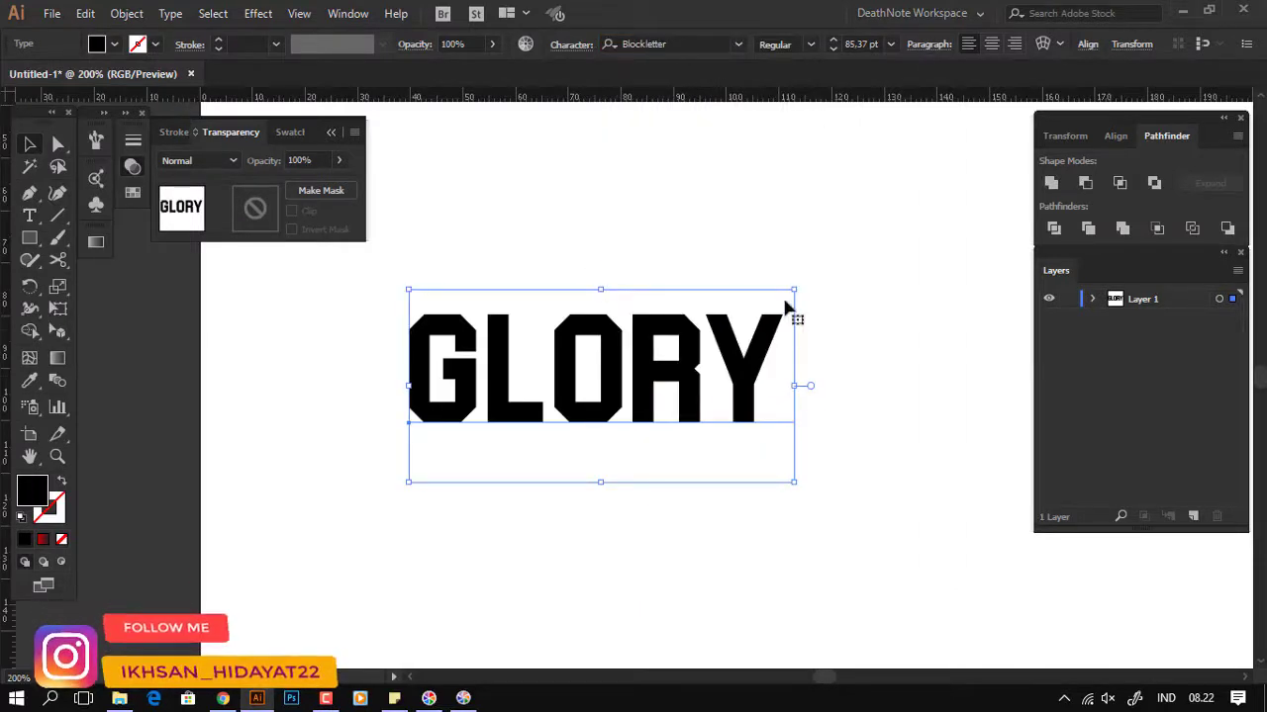
Step: Enlarge GLORY to about 105 pt and convert it to outlines
left_click_drag(795, 289, 838, 267)
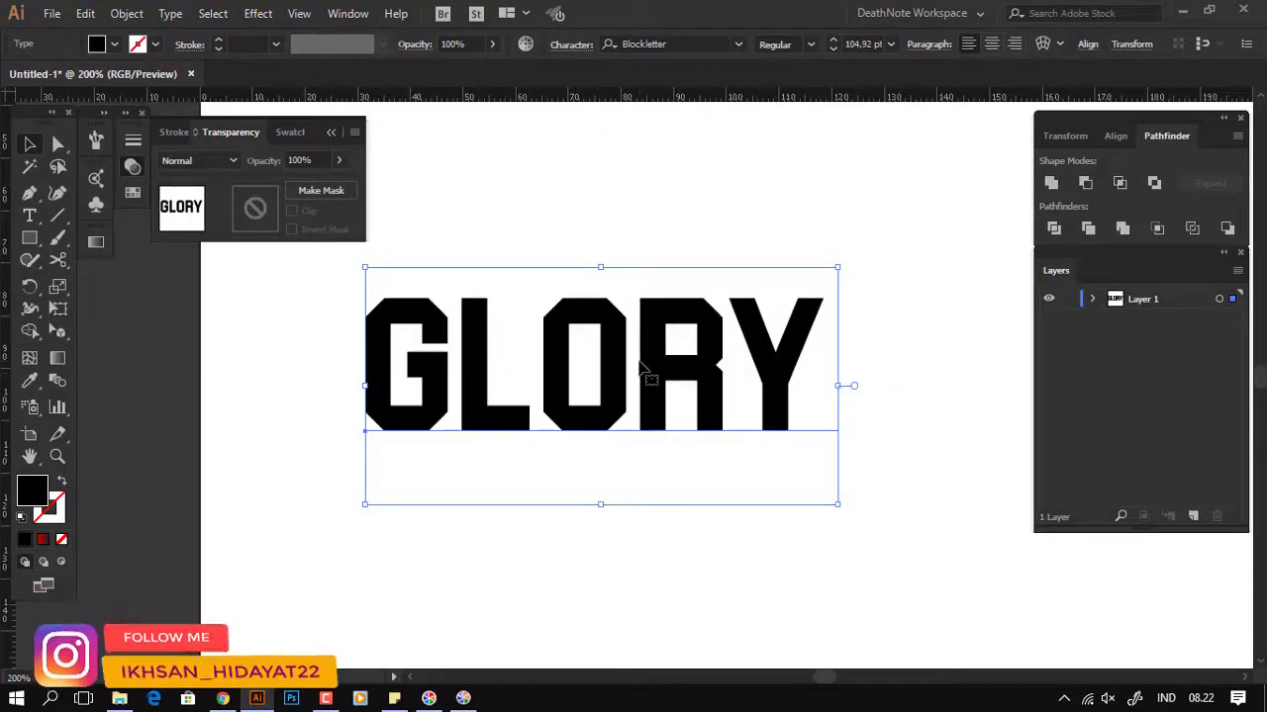
right_click(640, 328)
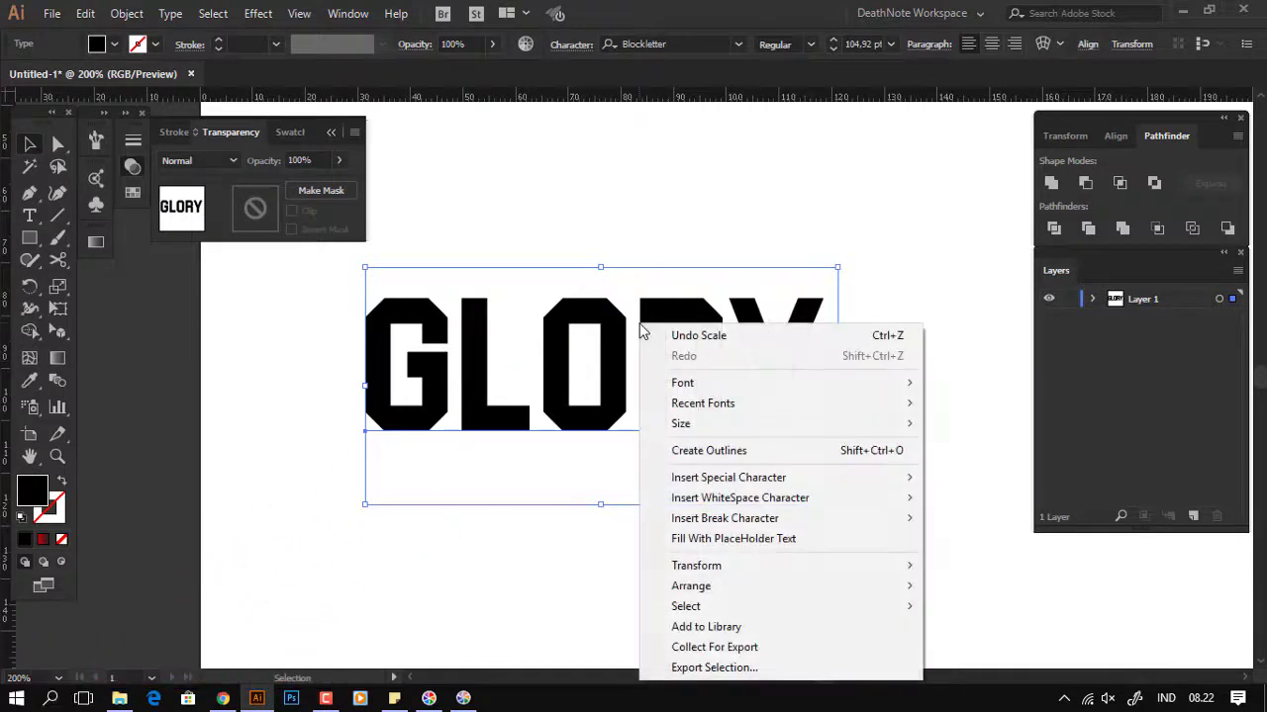
left_click(702, 450)
Step: Centre the GLORY outlines horizontally on the artboard
left_click(623, 263)
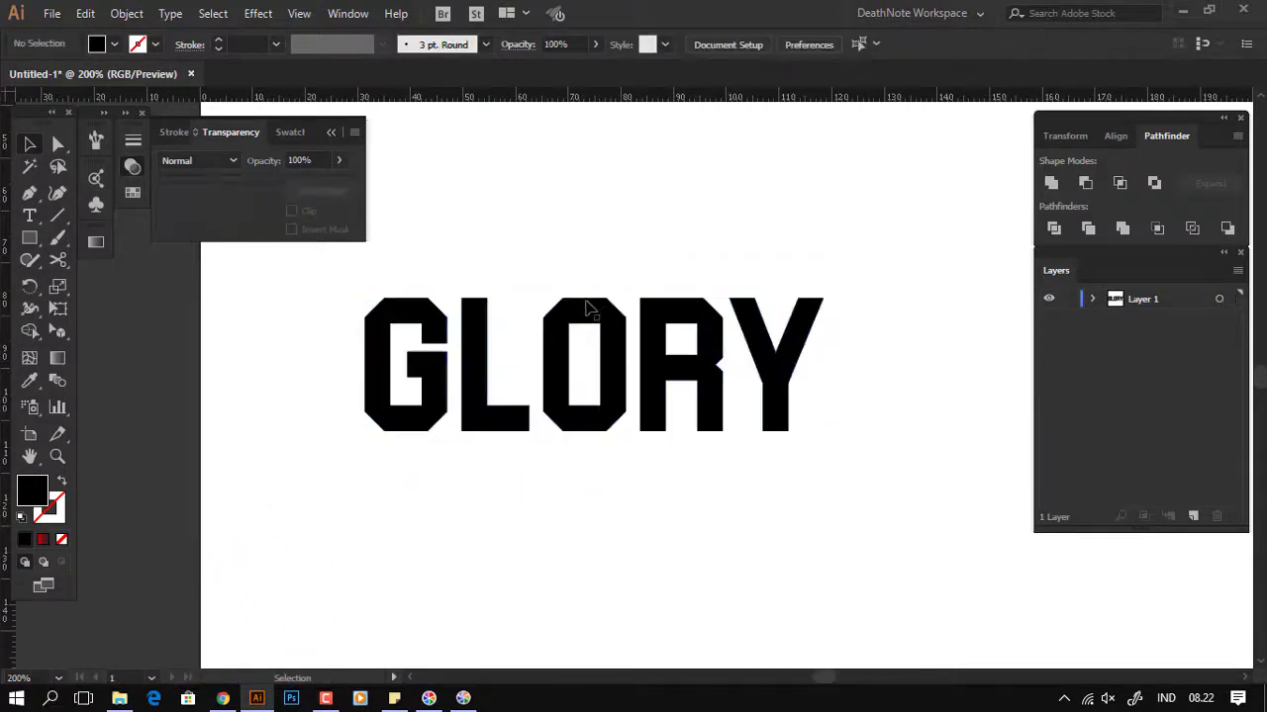
left_click_drag(363, 321, 871, 227)
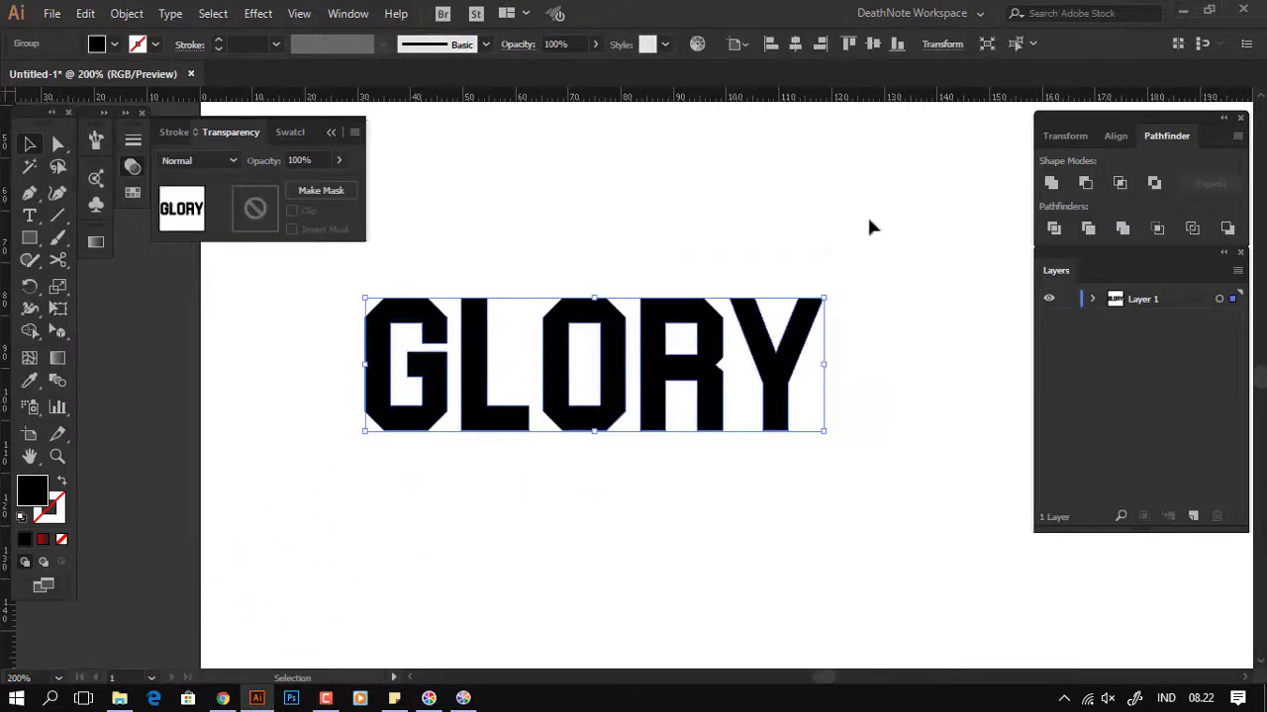
left_click(795, 43)
left_click(806, 173)
scroll(806, 179, "down", 1)
scroll(781, 238, "right", 1)
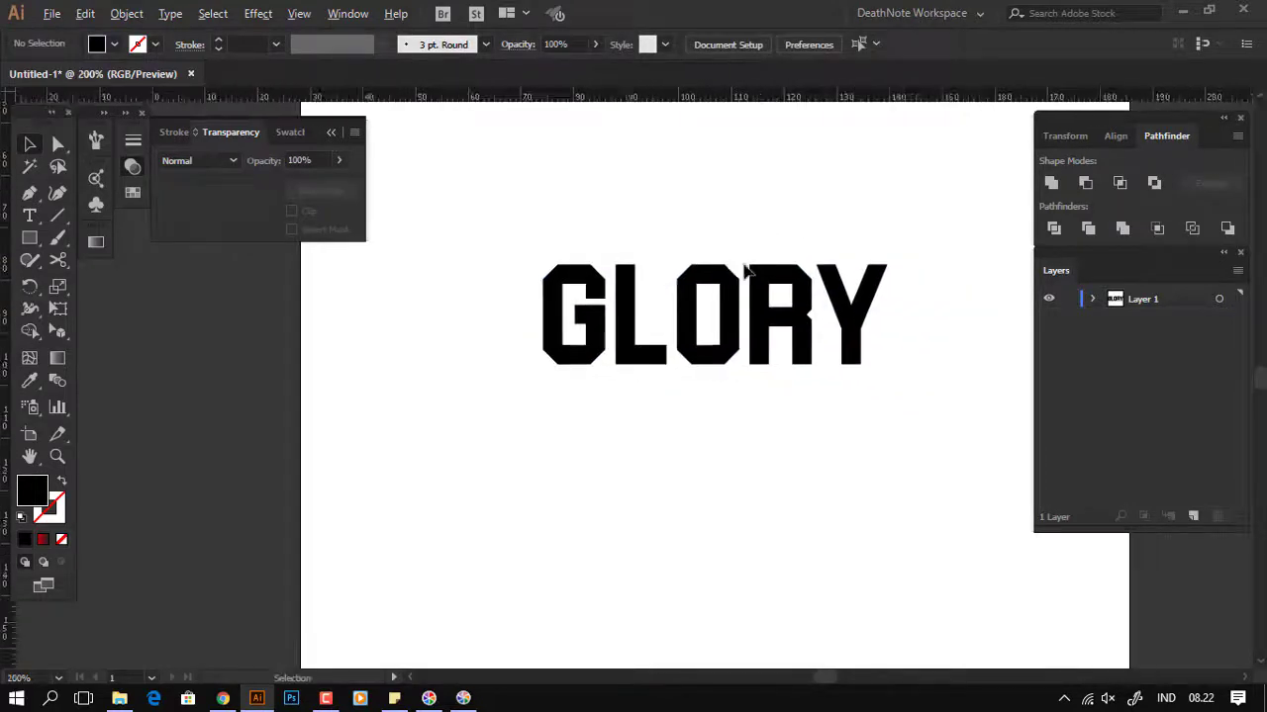
scroll(707, 275, "up", 2)
key("ctrl+a")
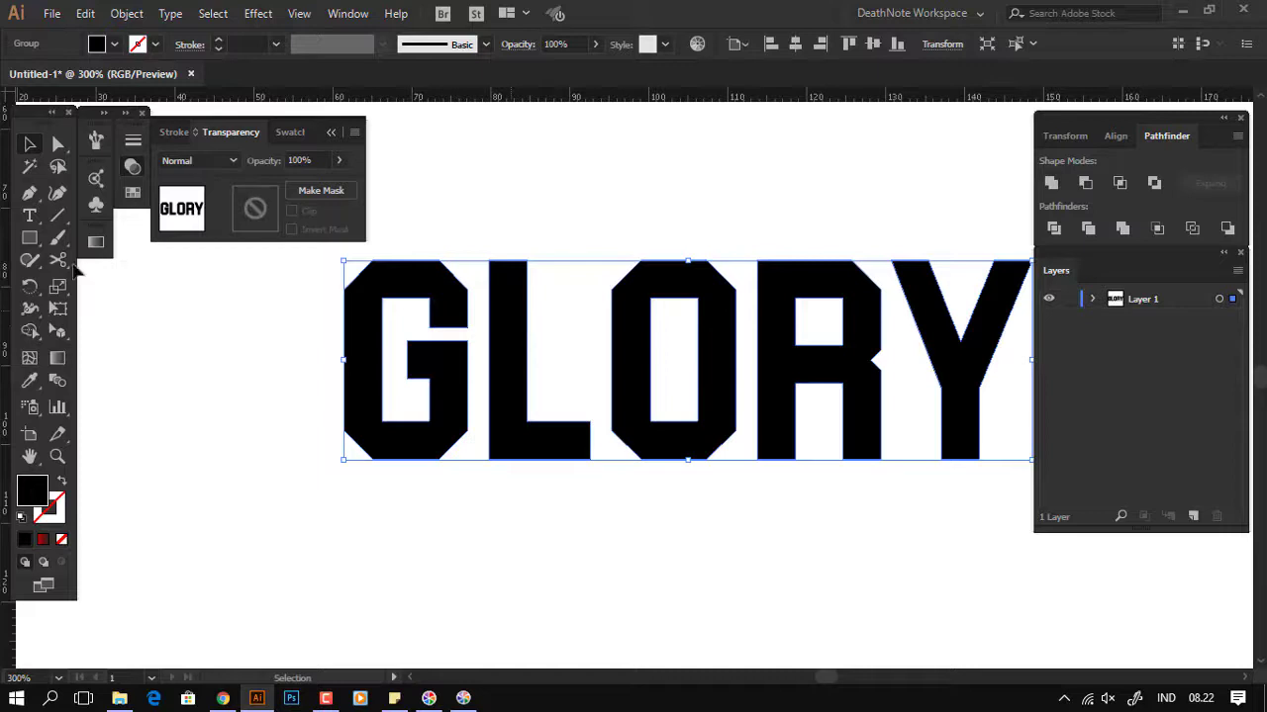
Step: Draw an unfilled rectangle over G, L and half the O, and select it with GLORY
left_click(28, 239)
left_click(329, 133)
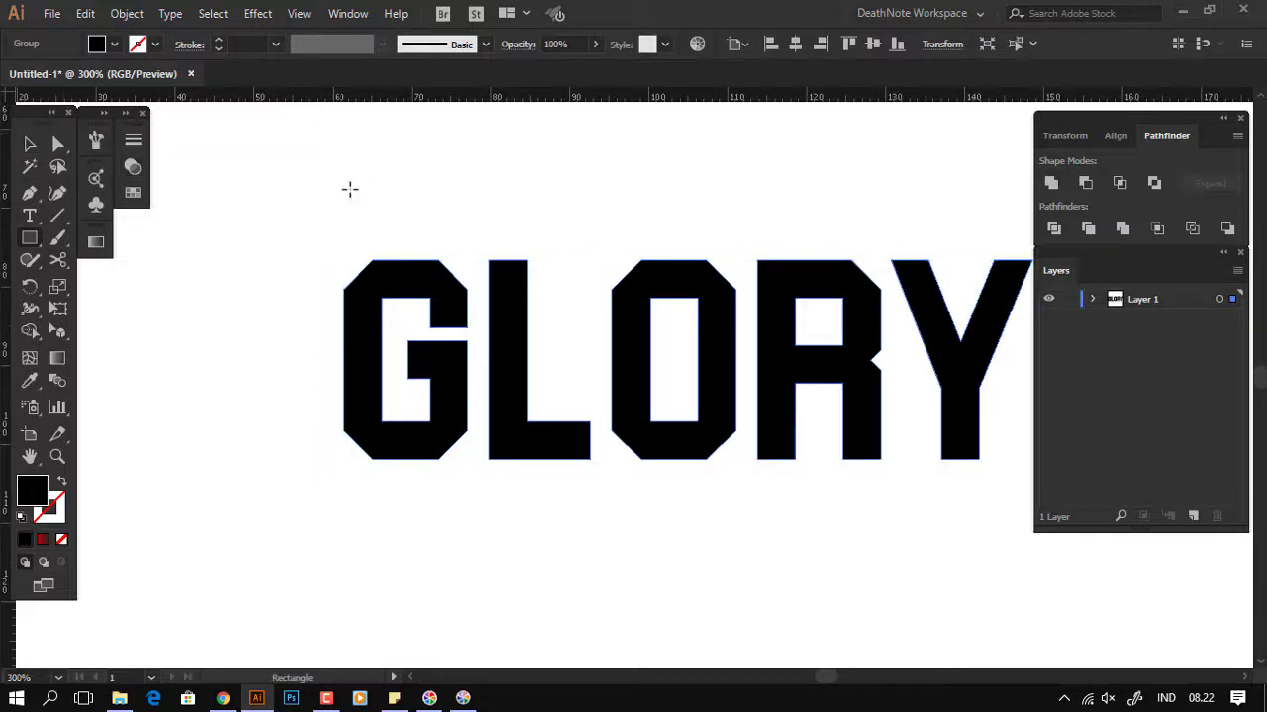
left_click_drag(278, 175, 673, 508)
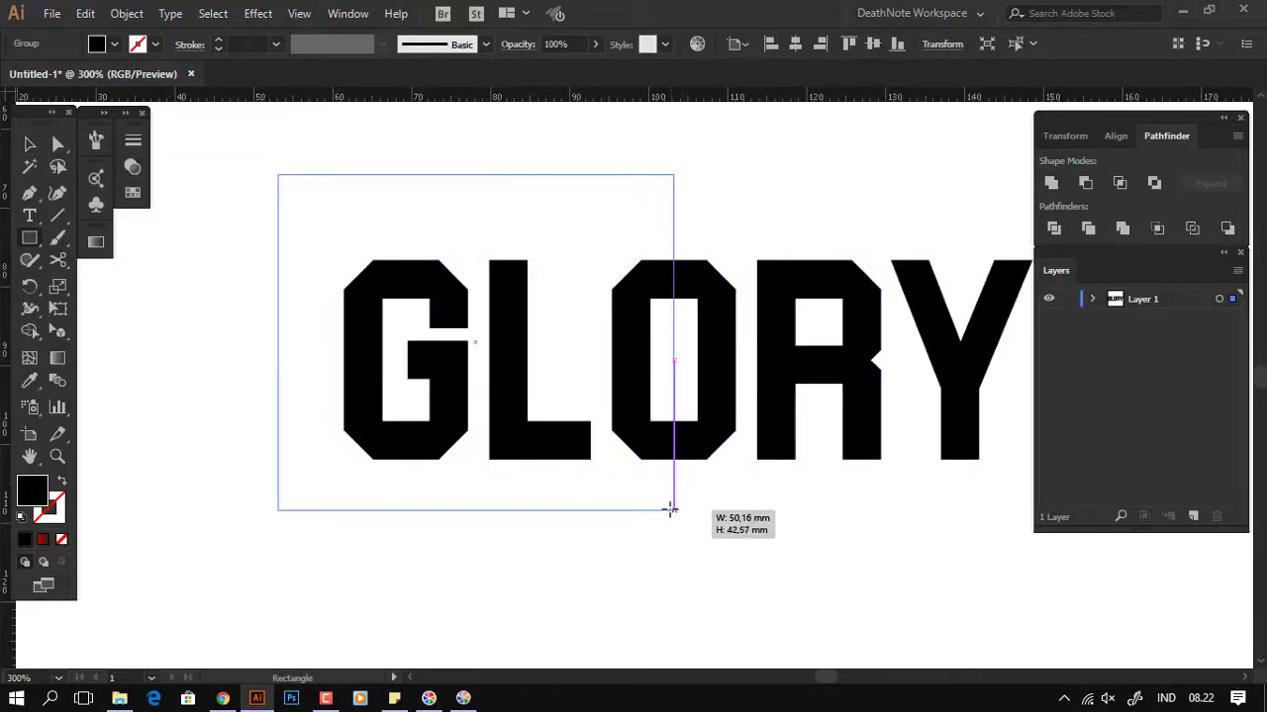
key("v")
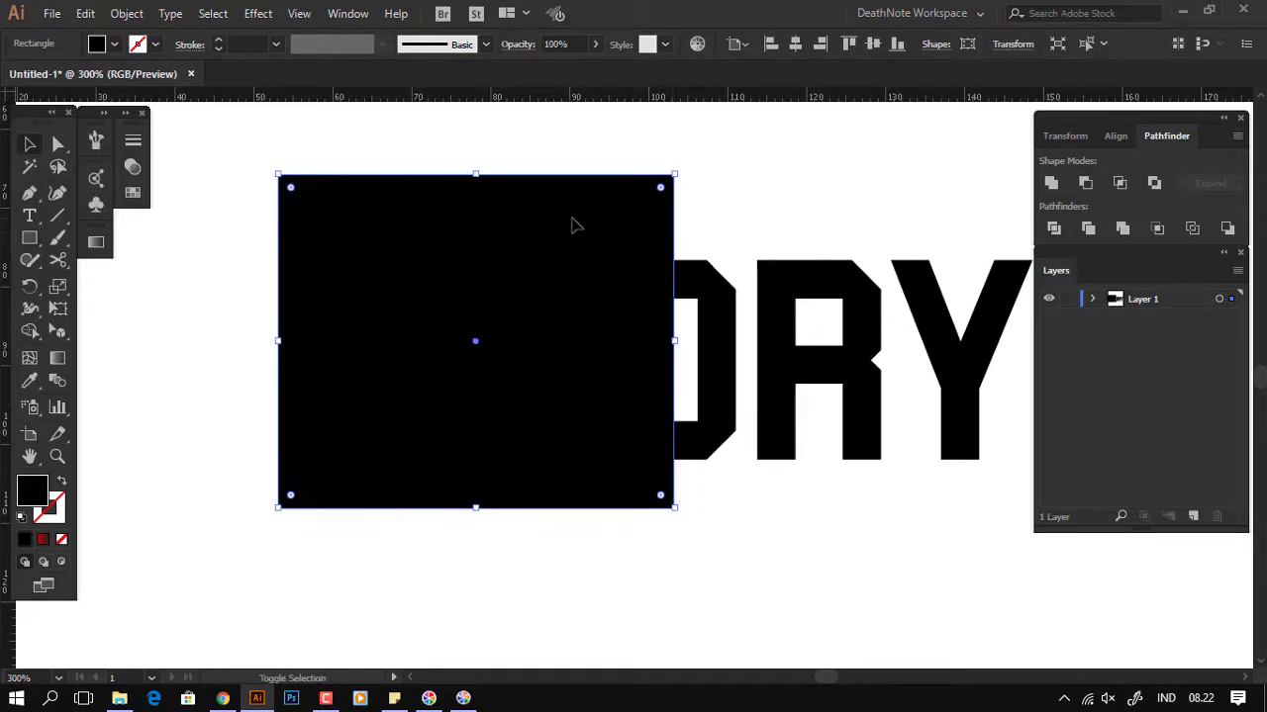
left_click(745, 191)
left_click(628, 216)
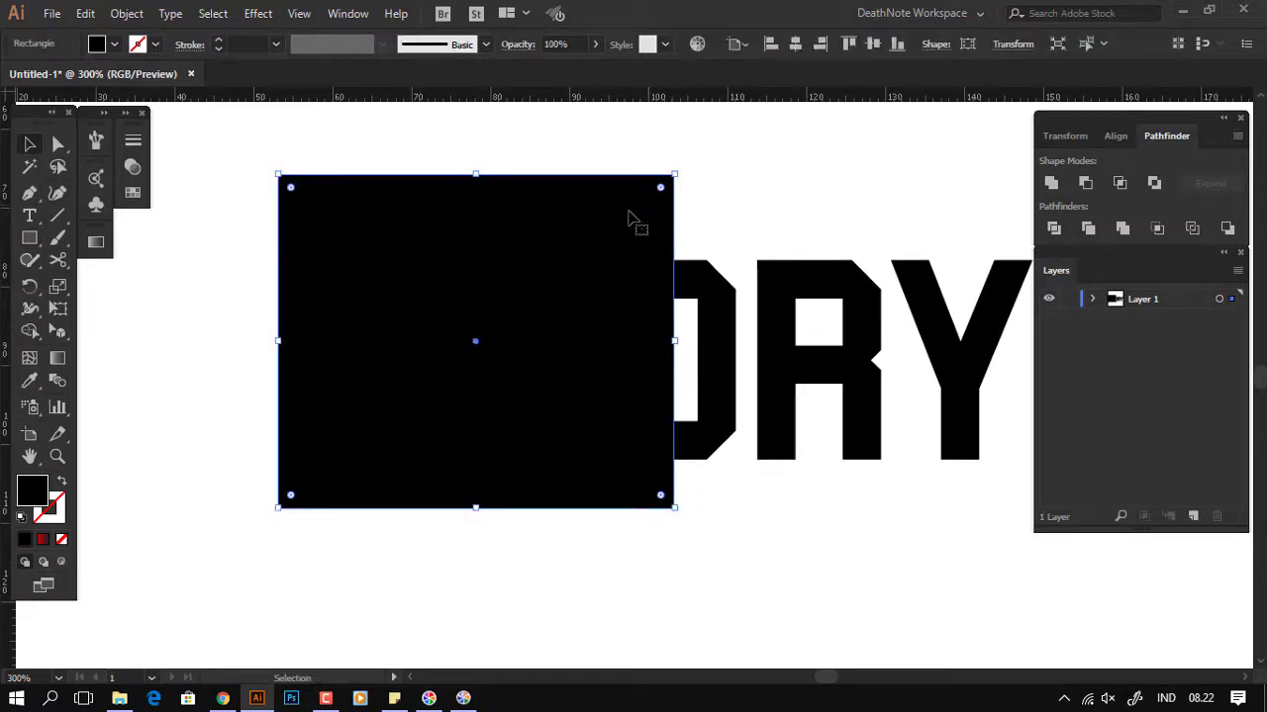
left_click(61, 485)
left_click_drag(623, 147, 717, 420)
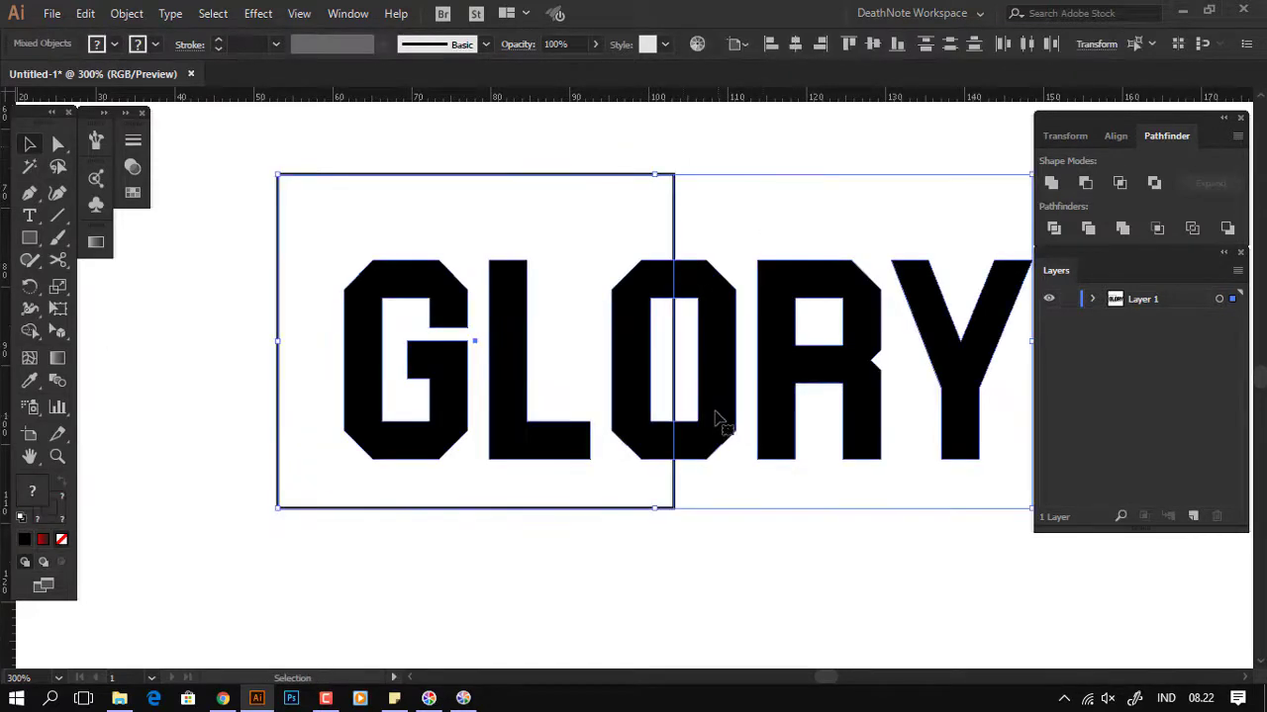
Step: Divide GLORY along the rectangle, ungroup the pieces and delete the rectangle outline
left_click(1054, 229)
right_click(704, 238)
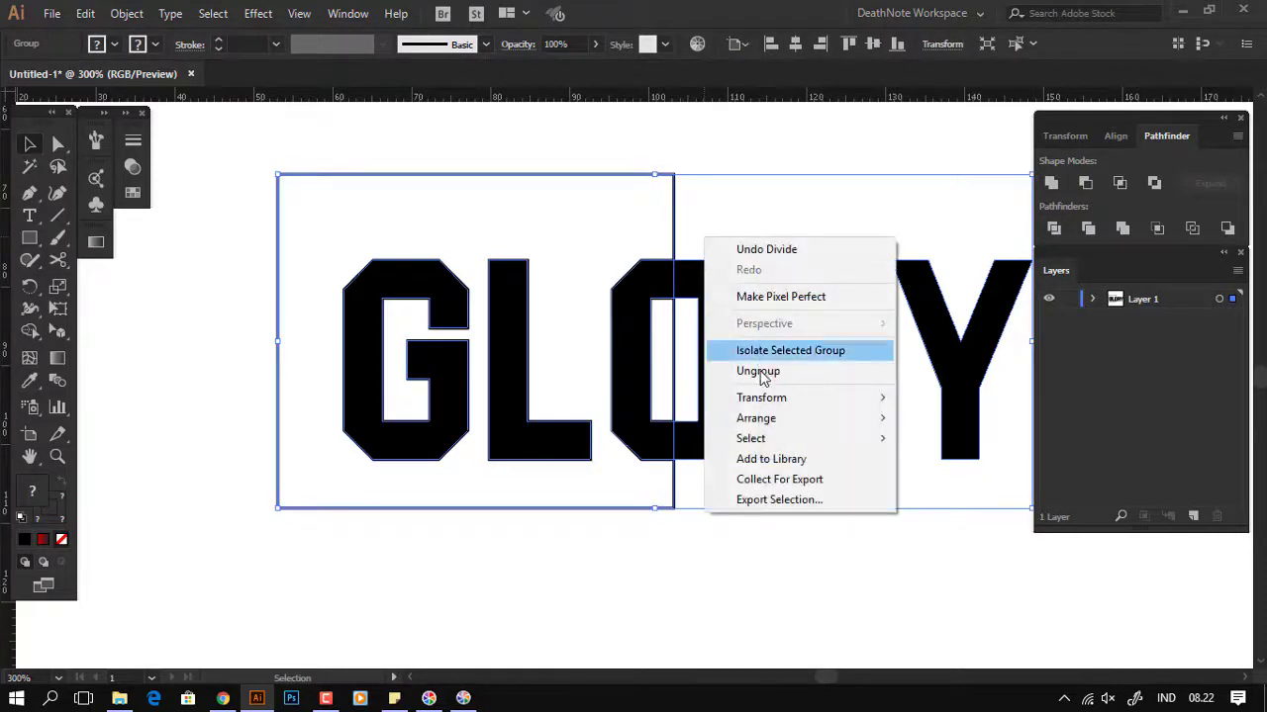
left_click(762, 369)
left_click(642, 149)
left_click(660, 175)
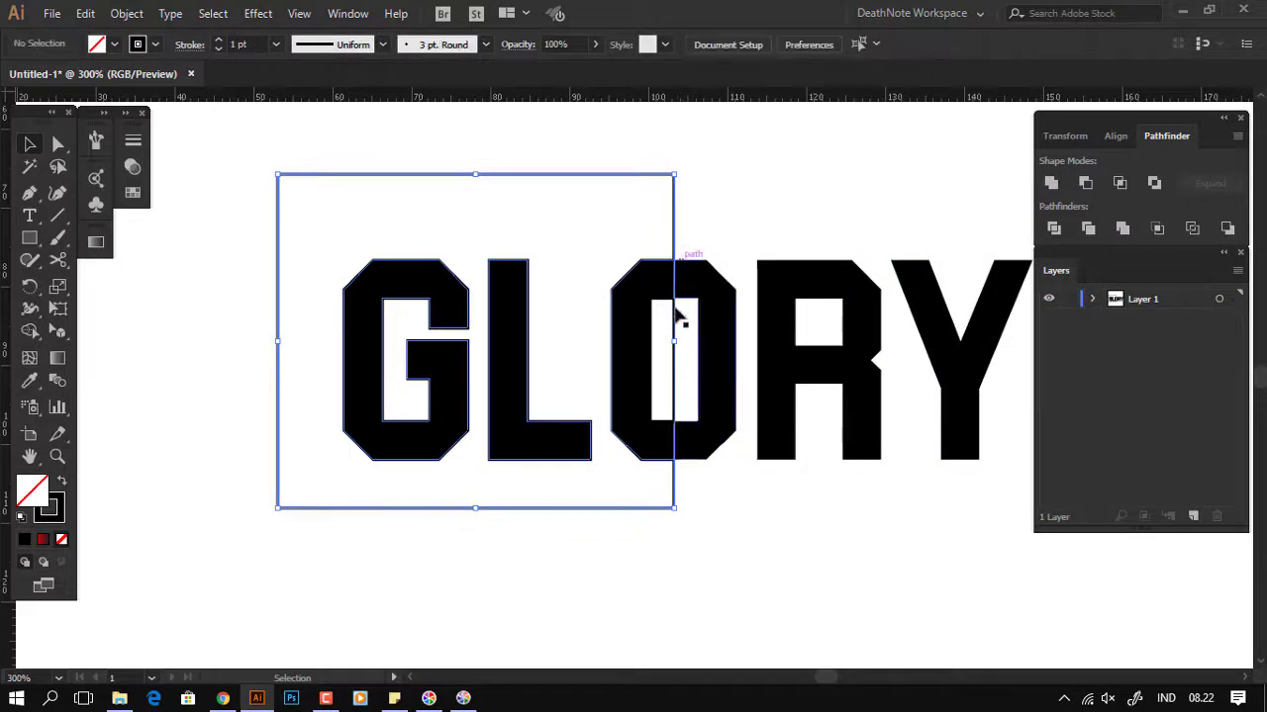
key("Delete")
Step: Set the stroke to none and confirm the right half separates cleanly
mouse_move(674, 308)
left_mouse_down()
mouse_move(617, 453)
mouse_move(679, 324)
left_mouse_up()
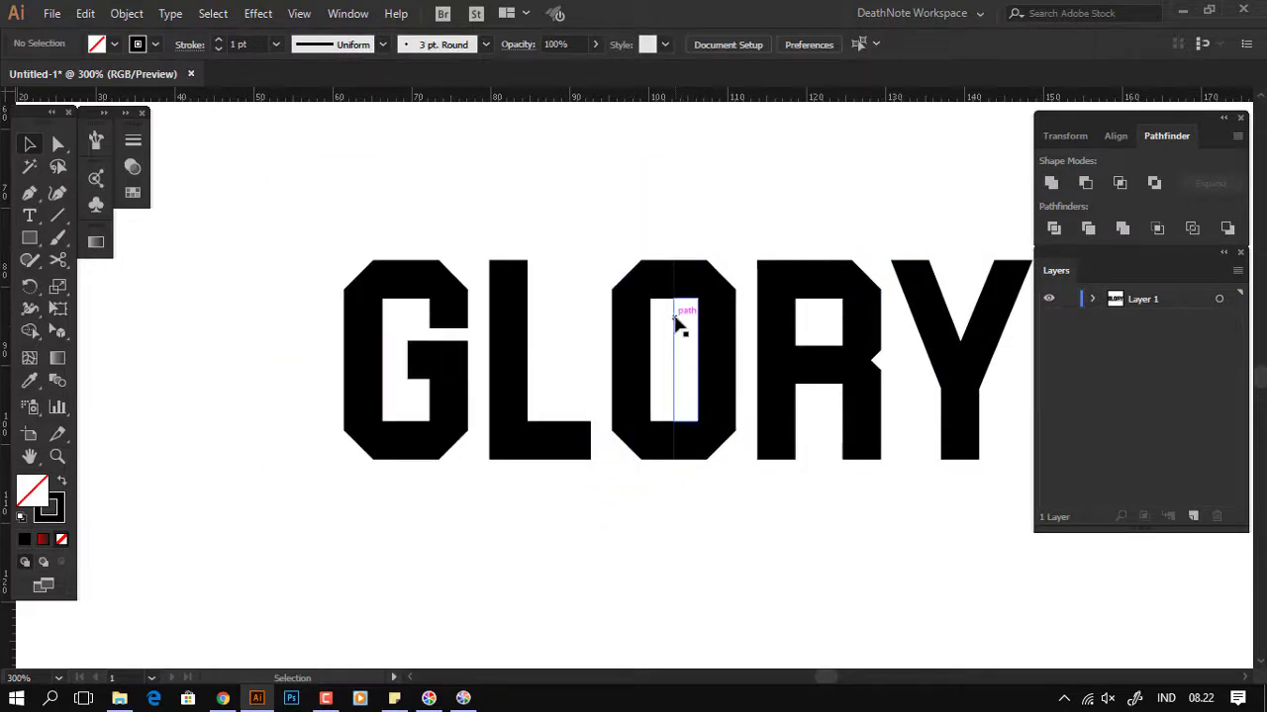
left_click(654, 405)
left_click(689, 203)
scroll(582, 292, "down", 1)
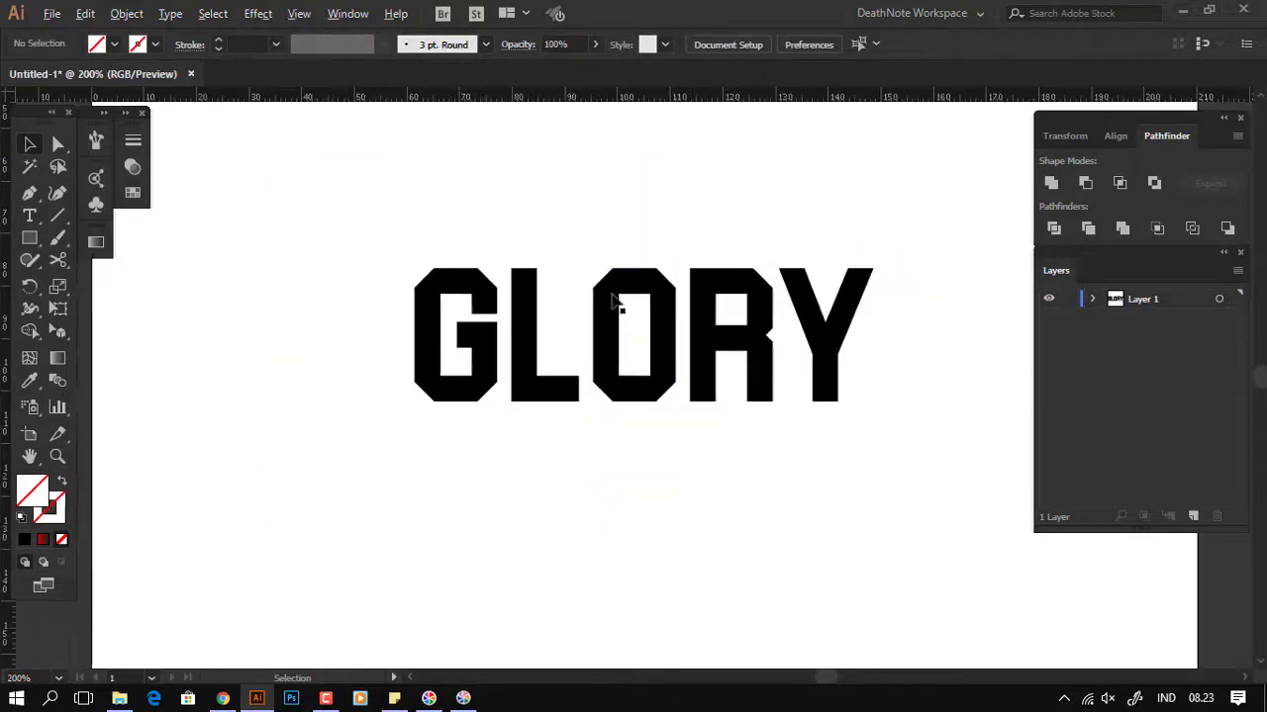
left_click(704, 341)
left_click_drag(740, 357, 796, 354)
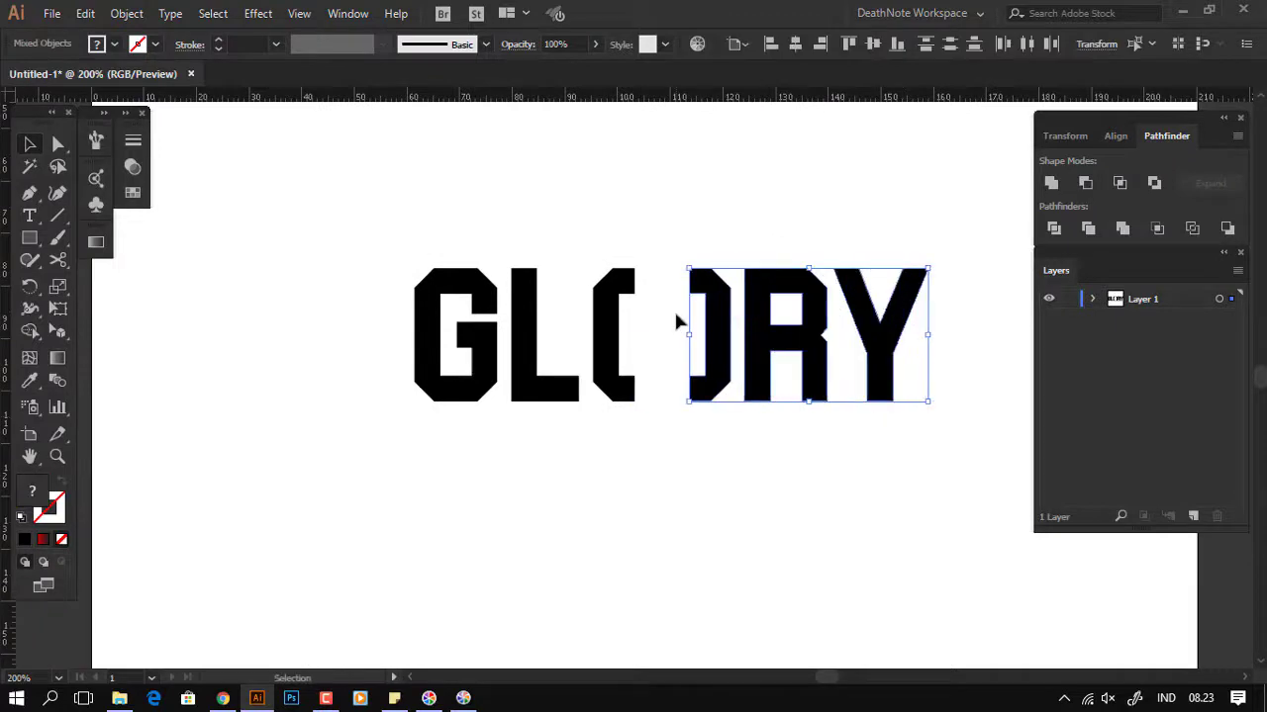
key("ctrl+z")
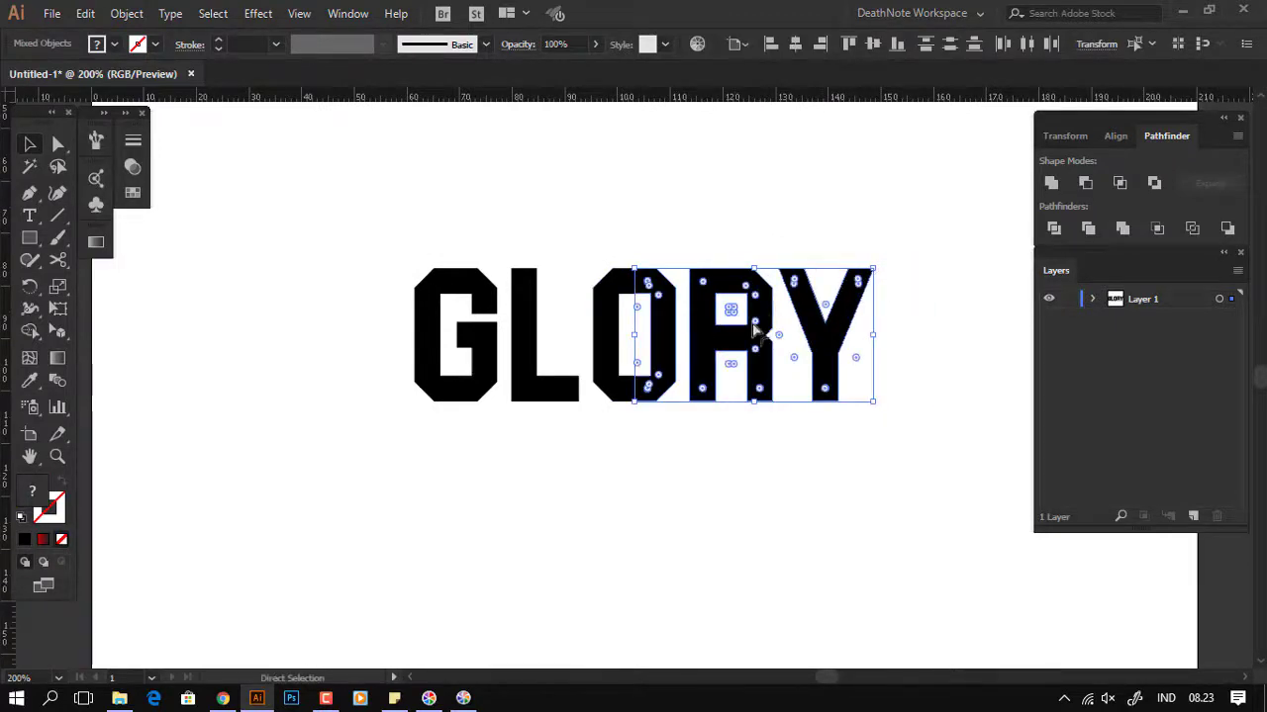
Step: Check the GLO half moves as one piece, then restore its position
key("v")
mouse_move(412, 226)
left_mouse_down()
mouse_move(628, 340)
mouse_move(629, 357)
left_mouse_up()
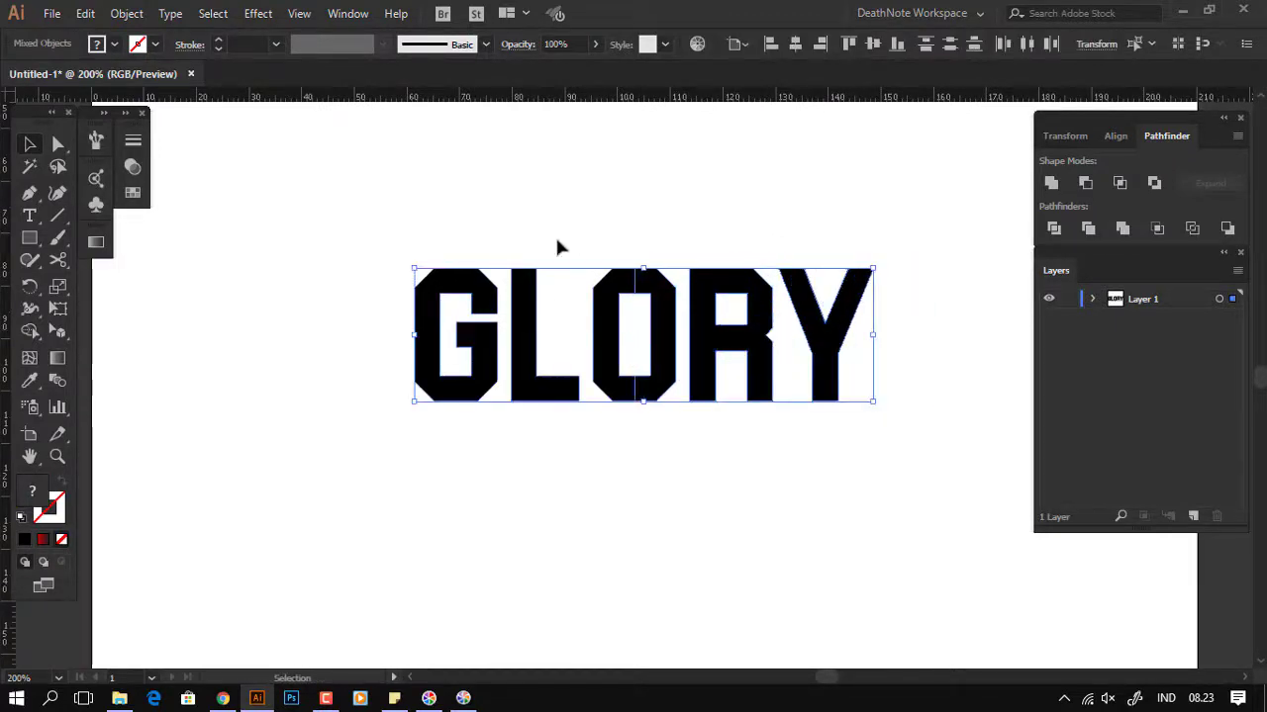
left_click(557, 246)
left_click(614, 332)
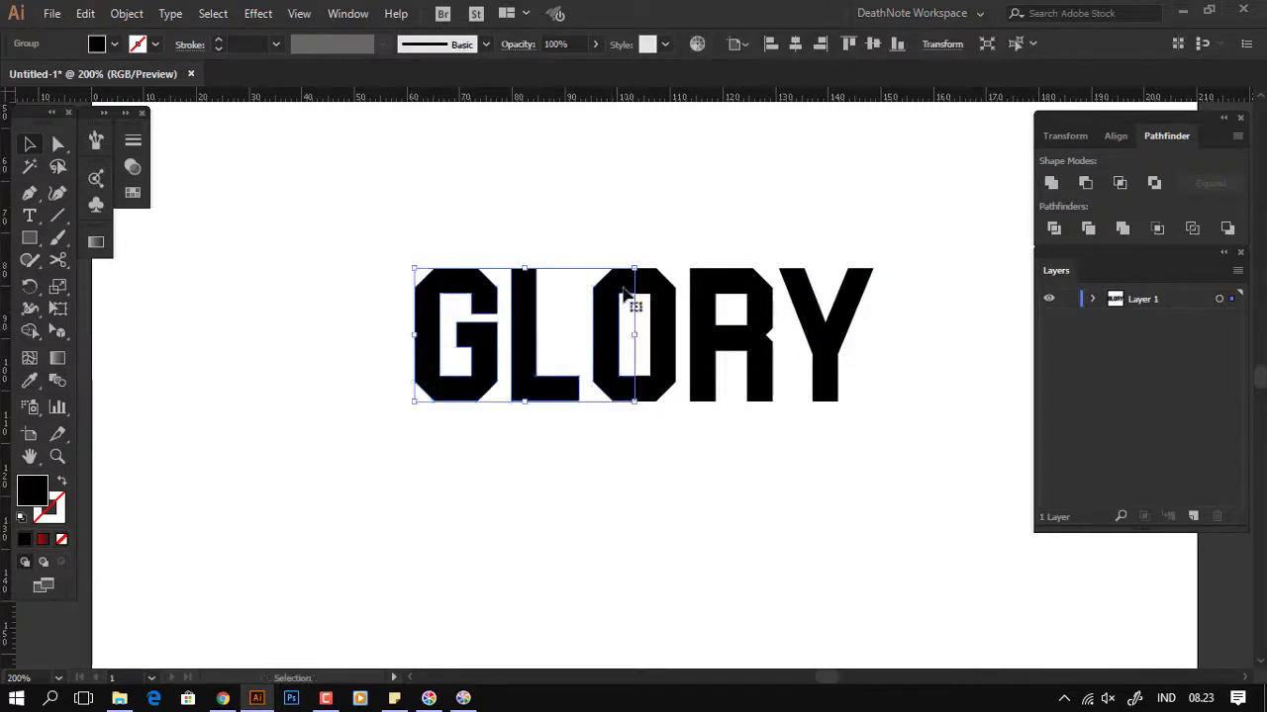
left_click_drag(624, 293, 582, 302)
key("ctrl+z")
left_click(726, 249)
Step: Zoom out and group the whole GLORY word
key("ctrl+minus")
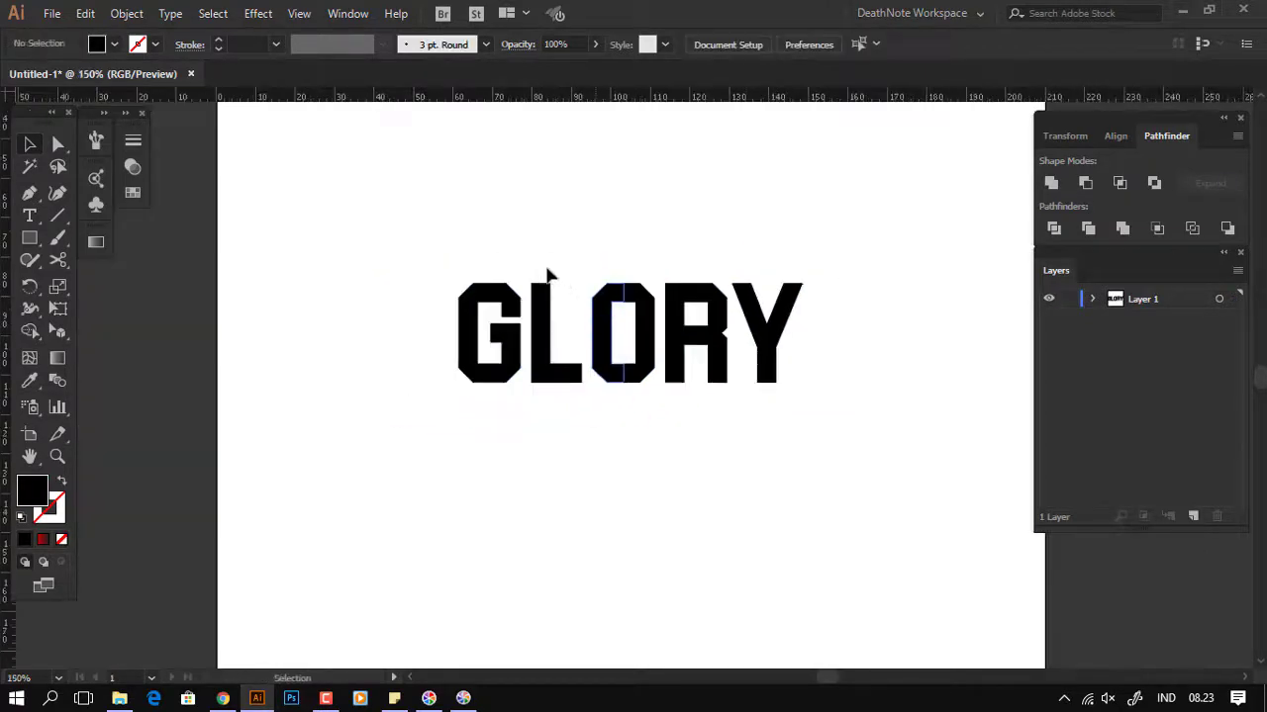
left_click_drag(449, 247, 832, 408)
key("ctrl+g")
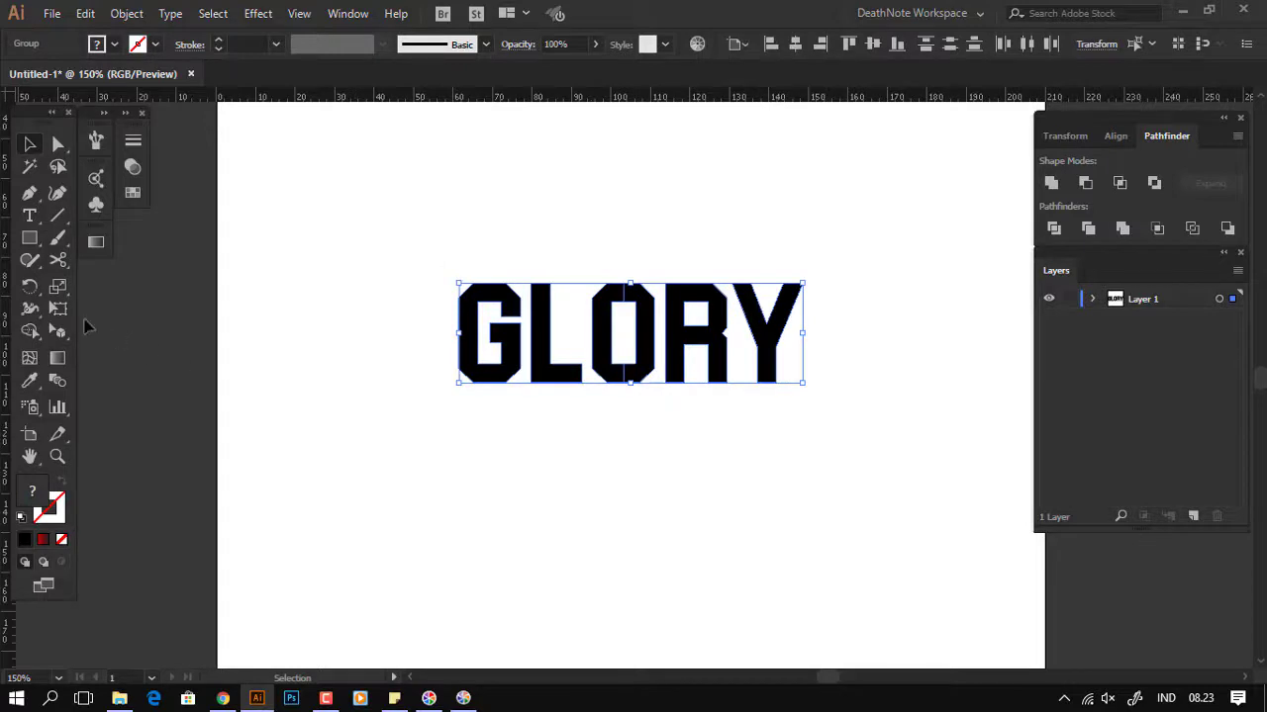
left_click_drag(56, 328, 176, 340)
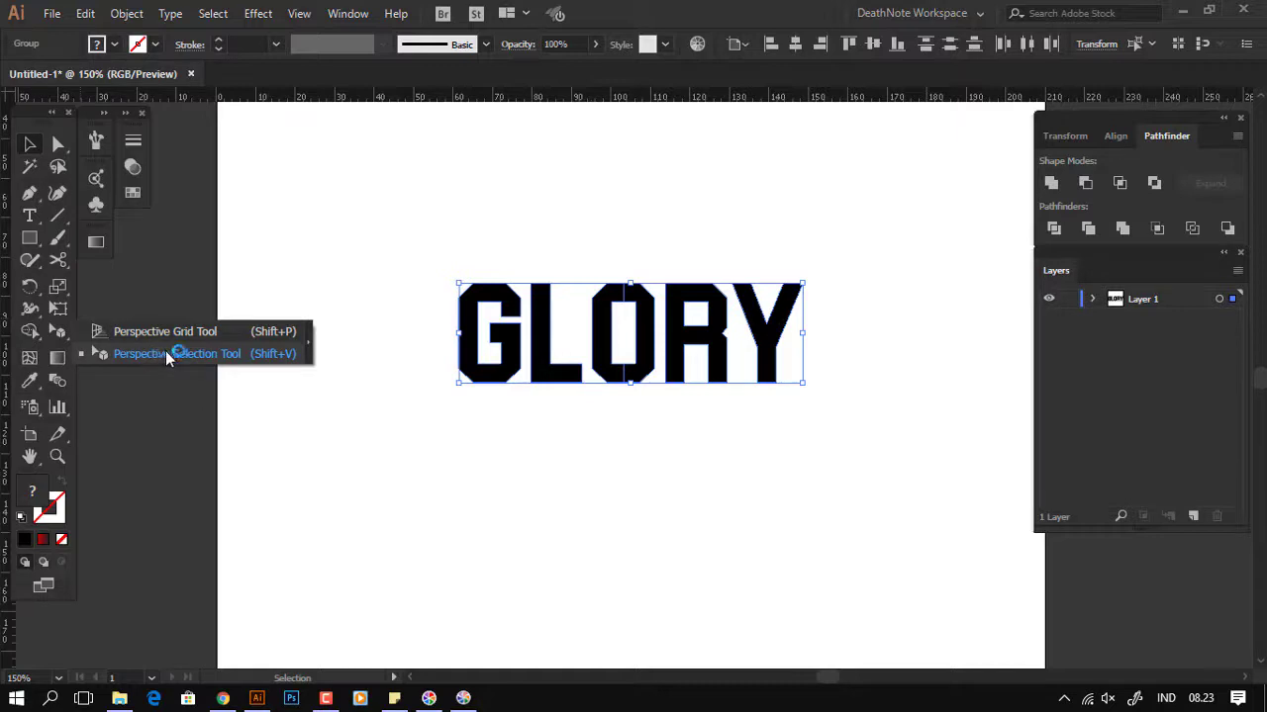
Step: Show a two-point perspective grid around GLORY with denser cells, and hide the panels
left_click(168, 354)
left_click(61, 333)
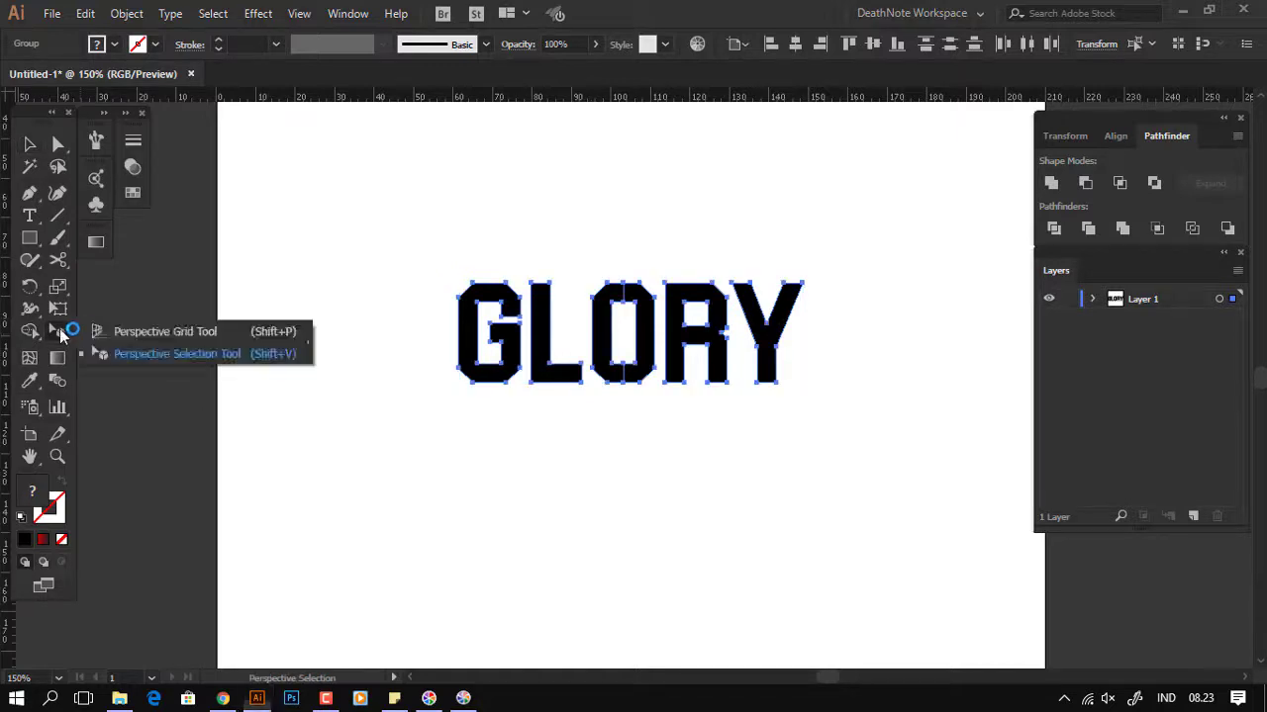
left_click(141, 341)
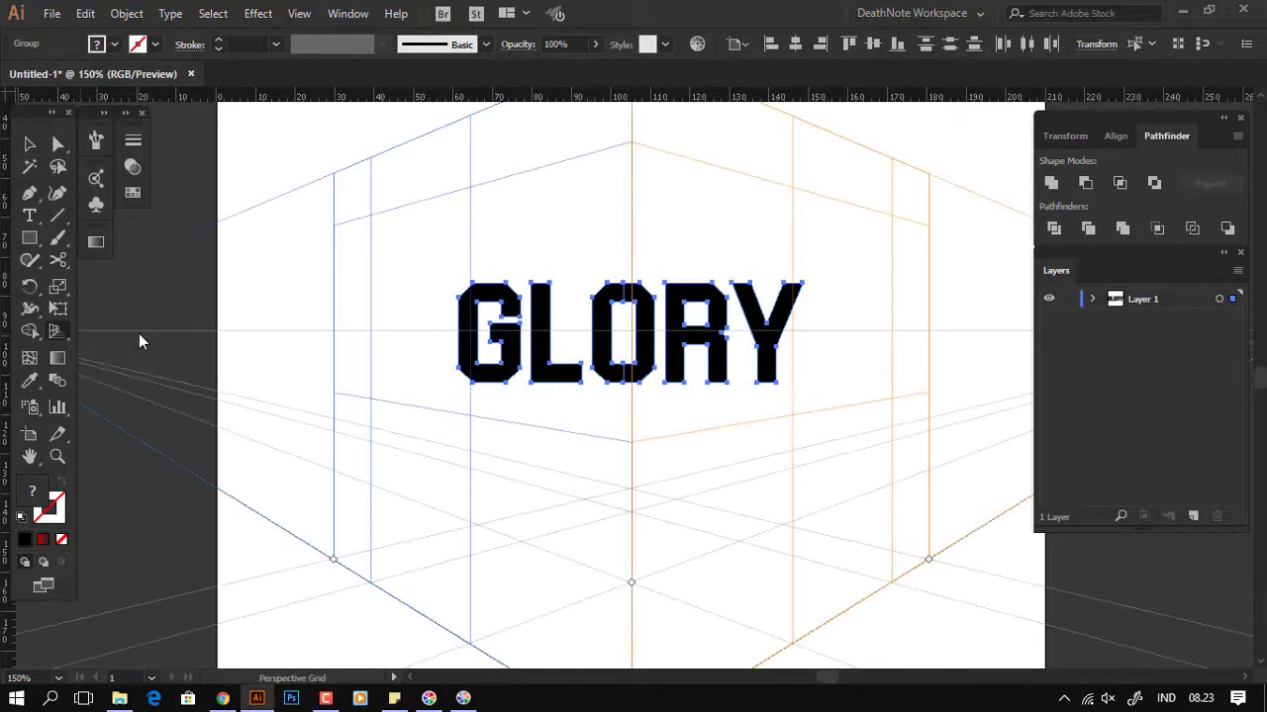
scroll(420, 315, "down", 2)
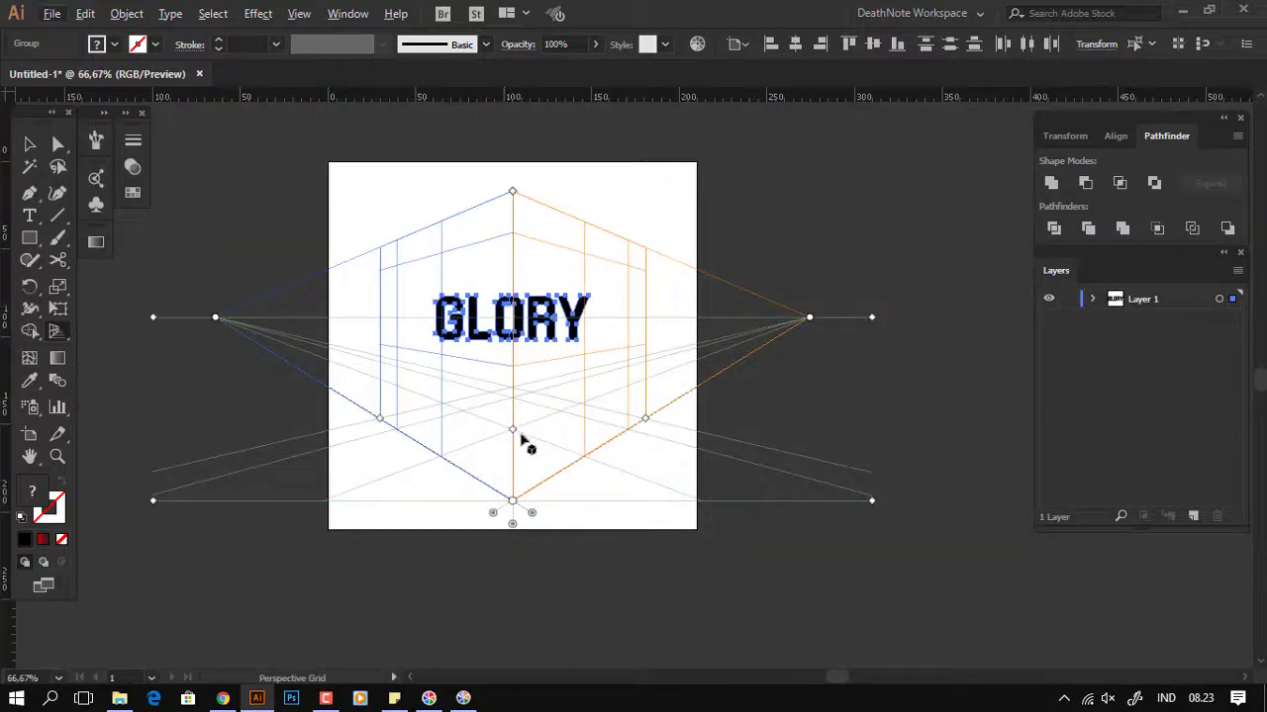
left_click_drag(513, 431, 513, 460)
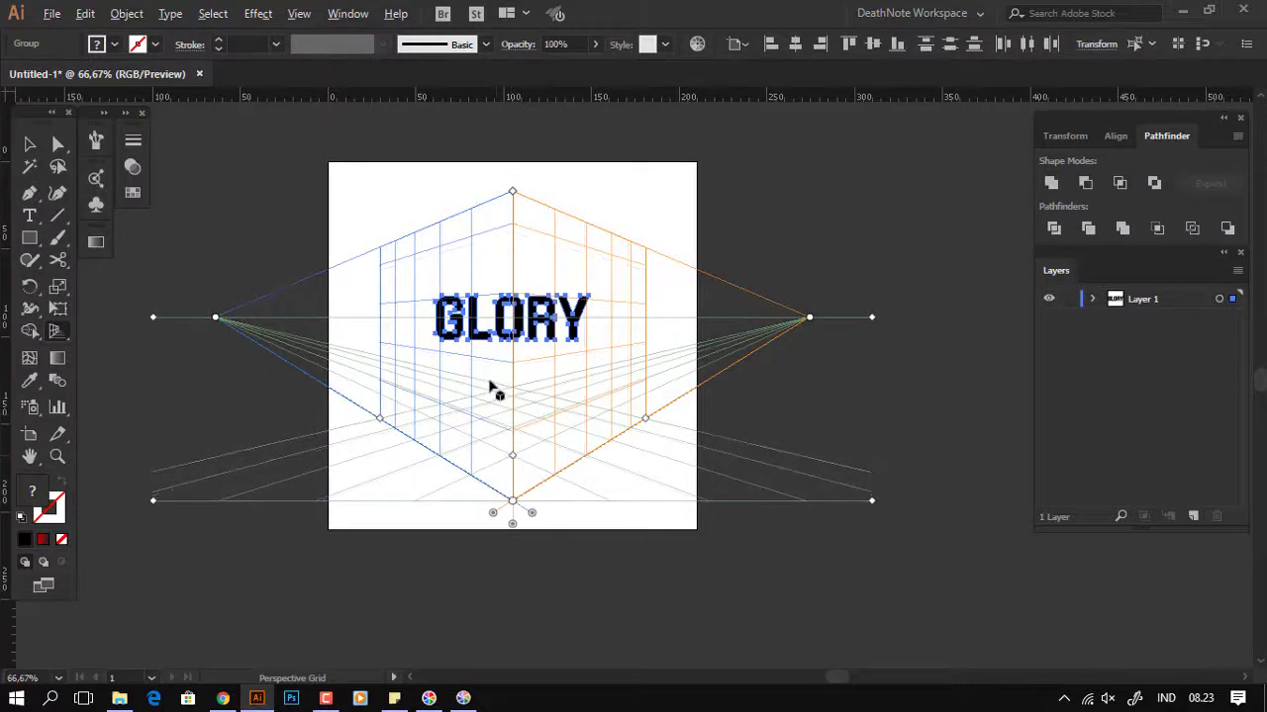
scroll(489, 381, "up", 1)
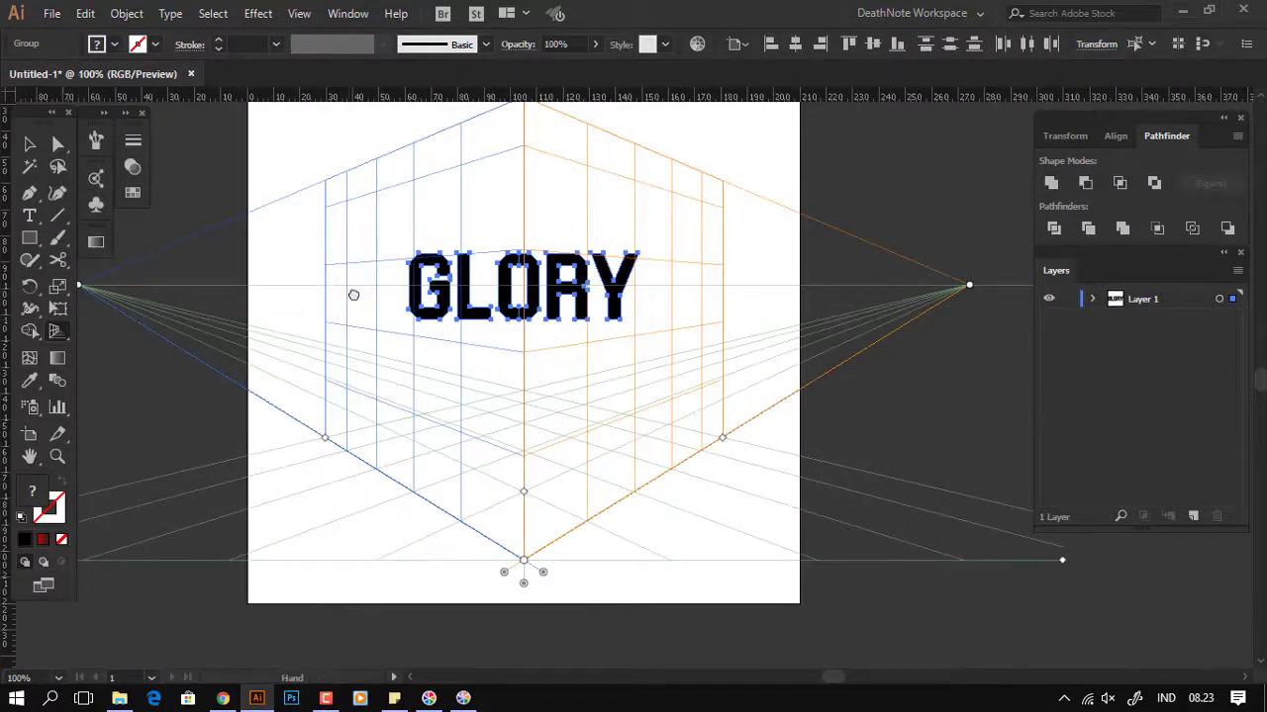
key("shift+p")
key("Tab")
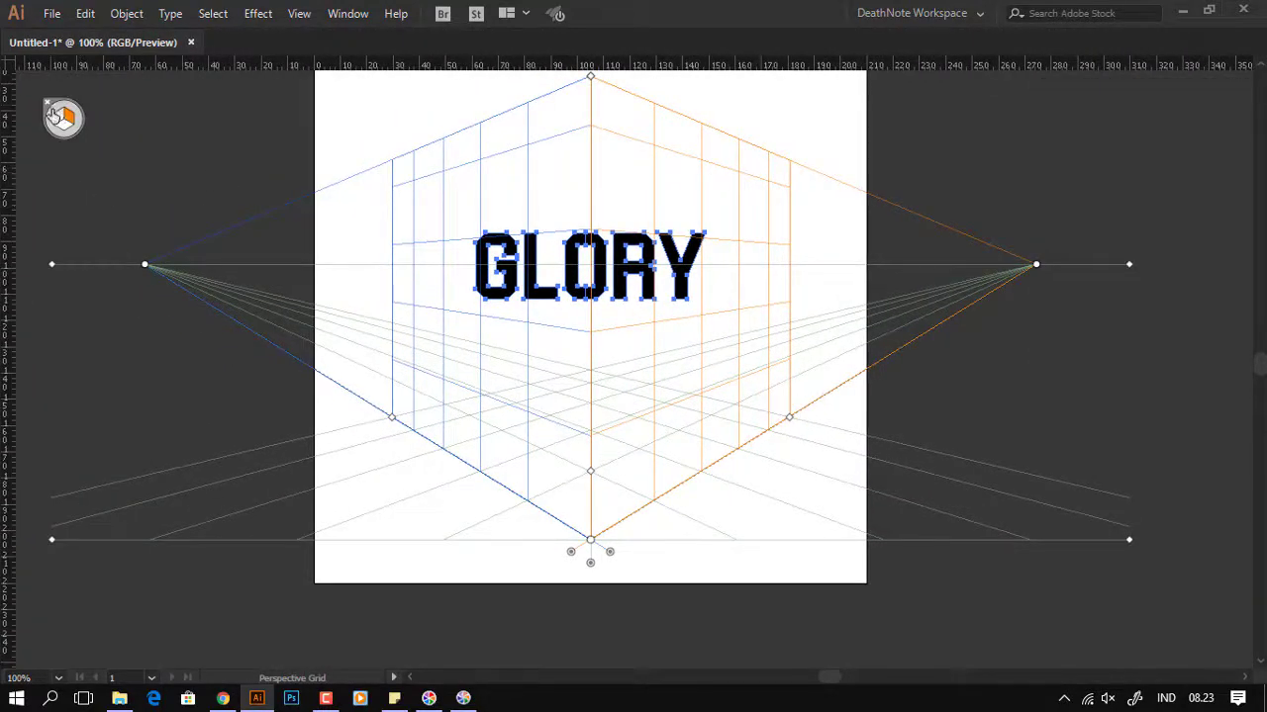
Step: Make the left grid plane active and switch to the Perspective Selection Tool
key("shift+v")
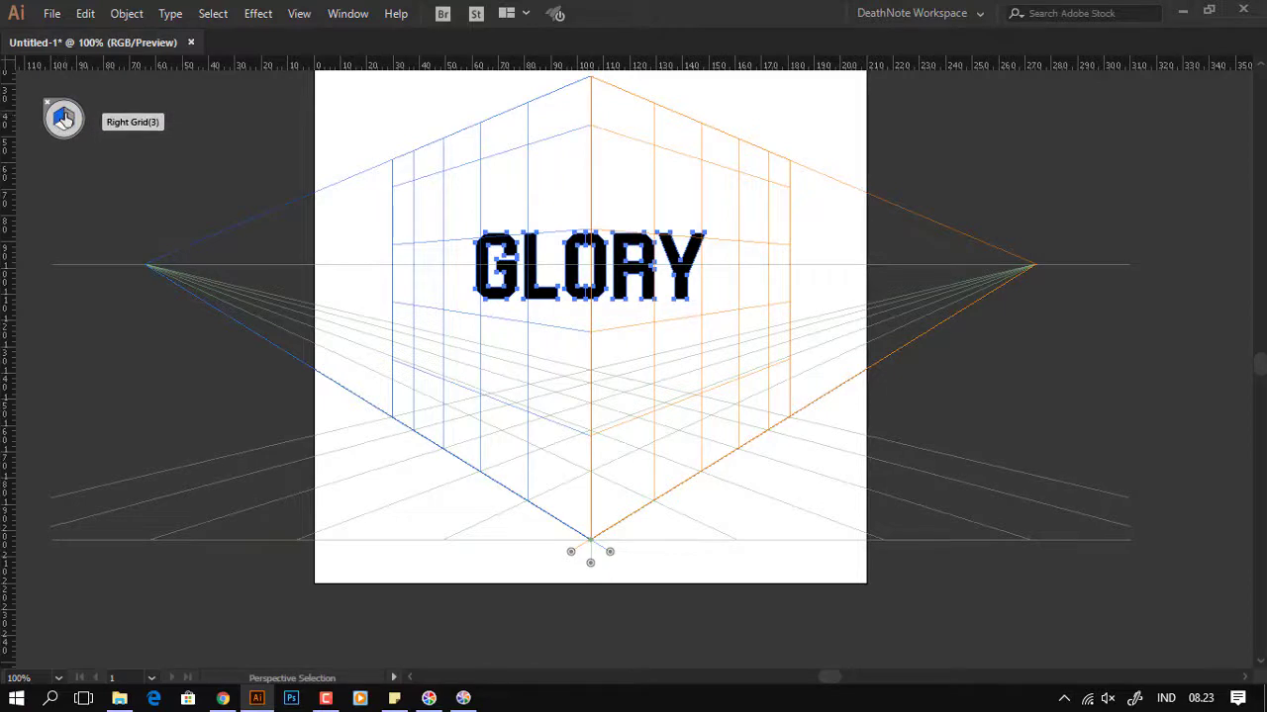
left_click(68, 118)
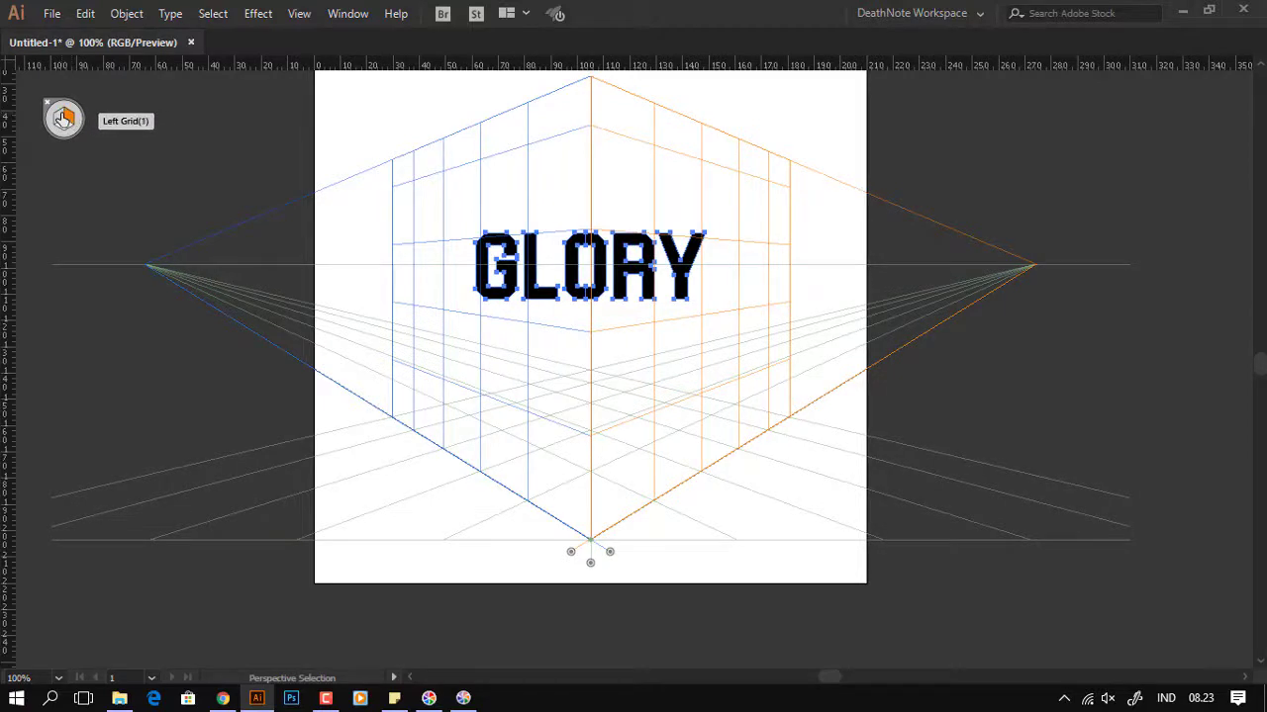
key("shift+p")
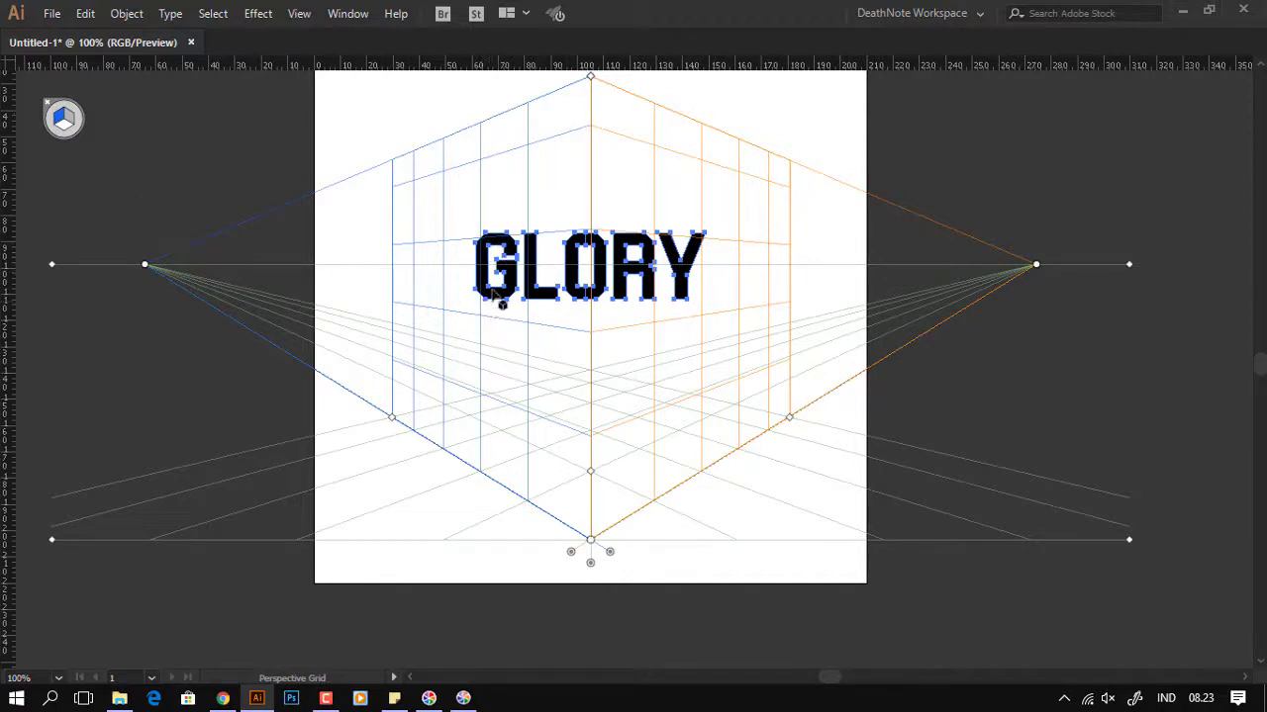
key("Tab")
right_click(57, 331)
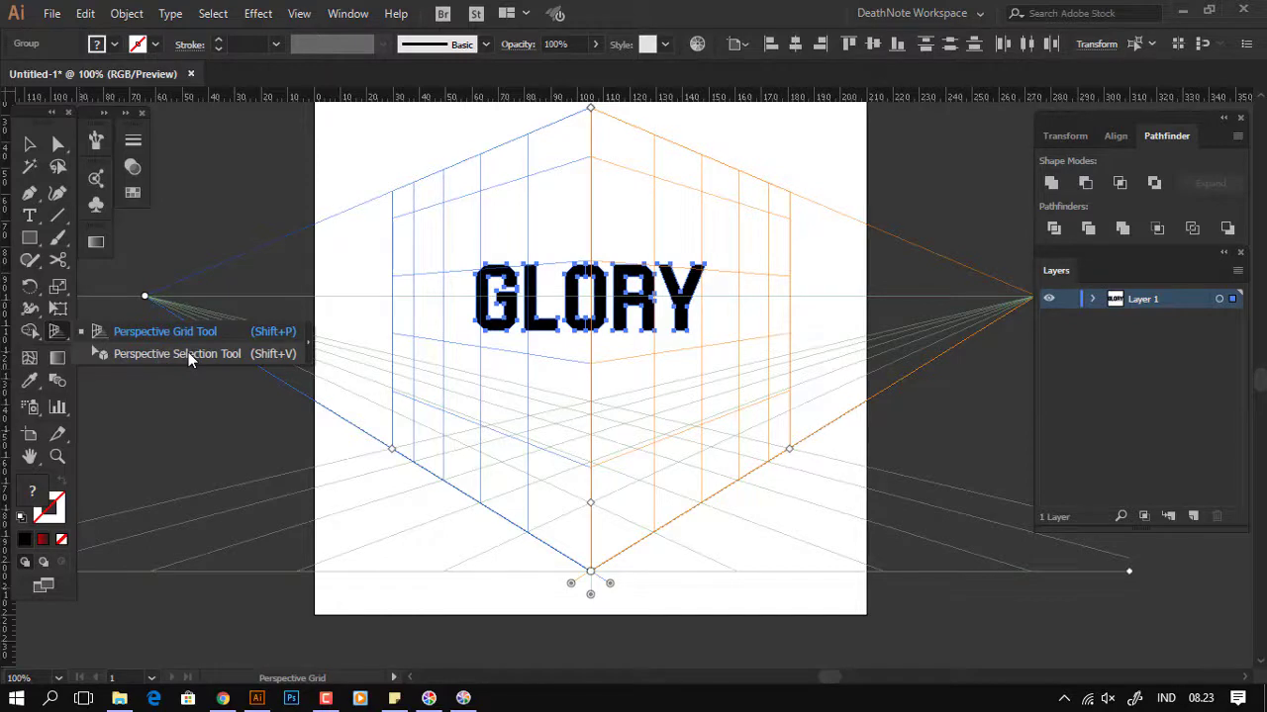
left_click(188, 353)
key("Tab")
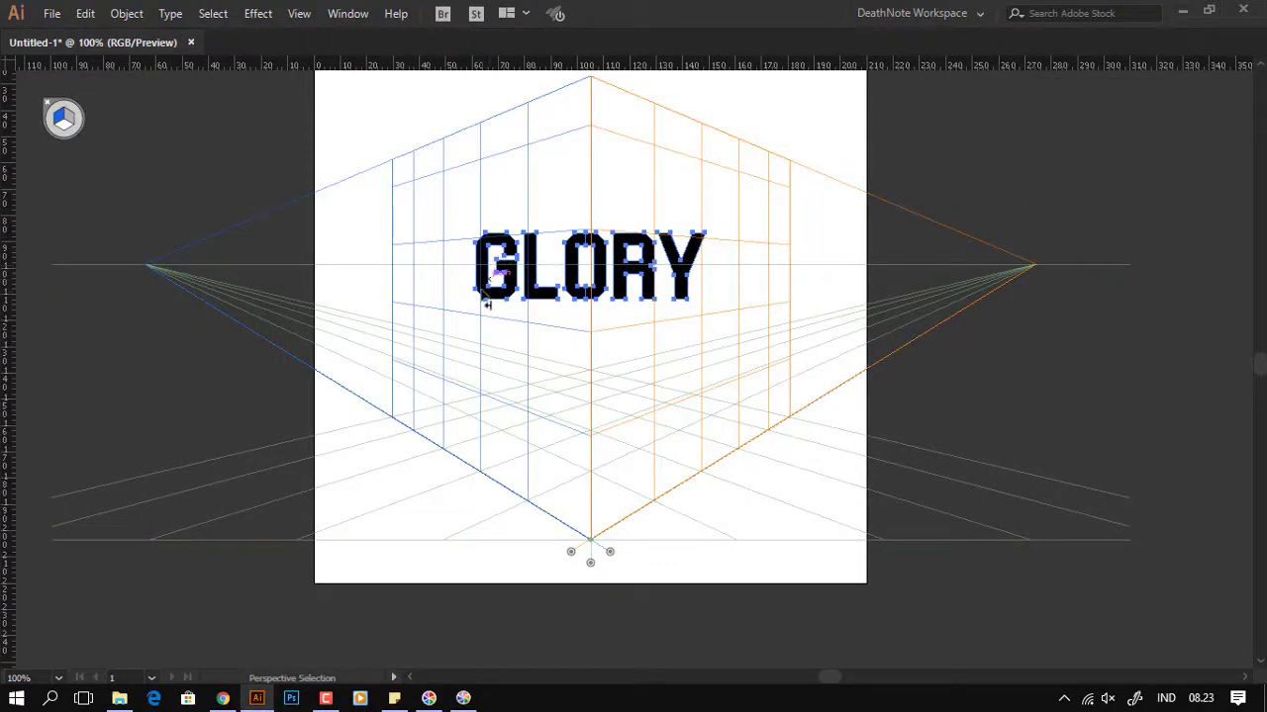
Step: Undo placing the whole word in perspective and select only the GLO half
mouse_move(497, 302)
left_mouse_down()
mouse_move(403, 348)
mouse_move(482, 317)
left_mouse_up()
key("ctrl+z")
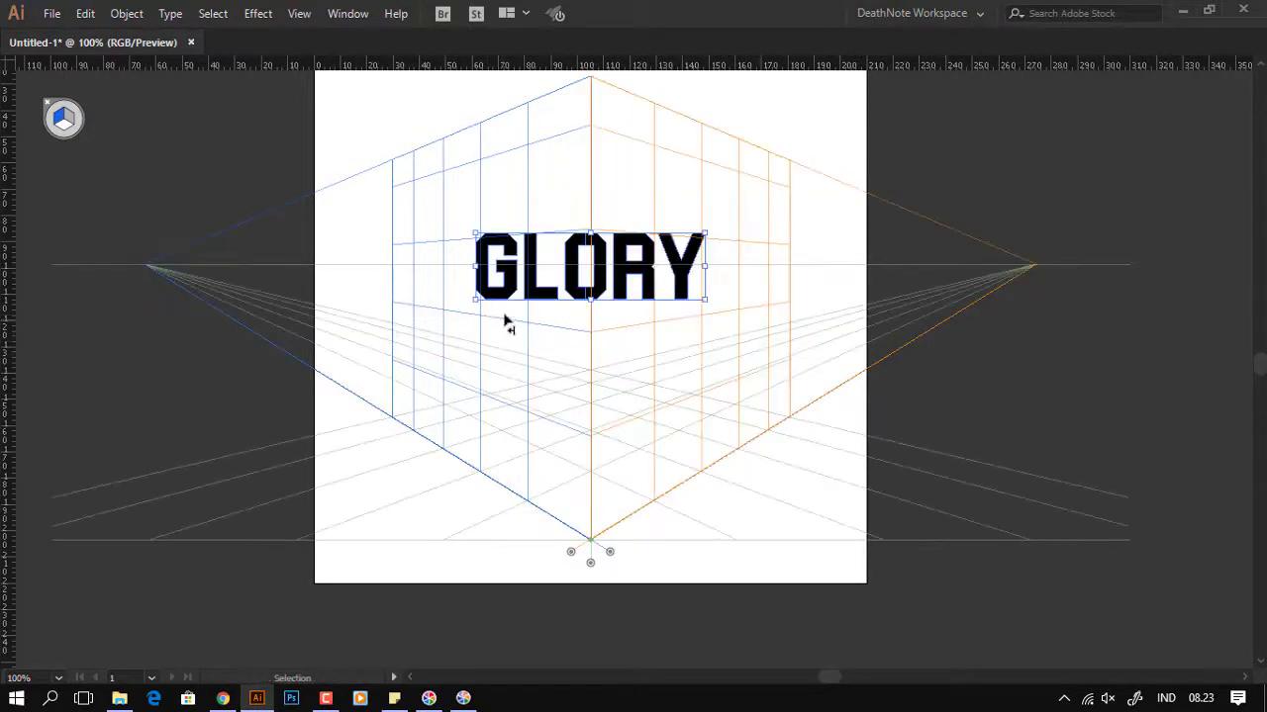
key("v")
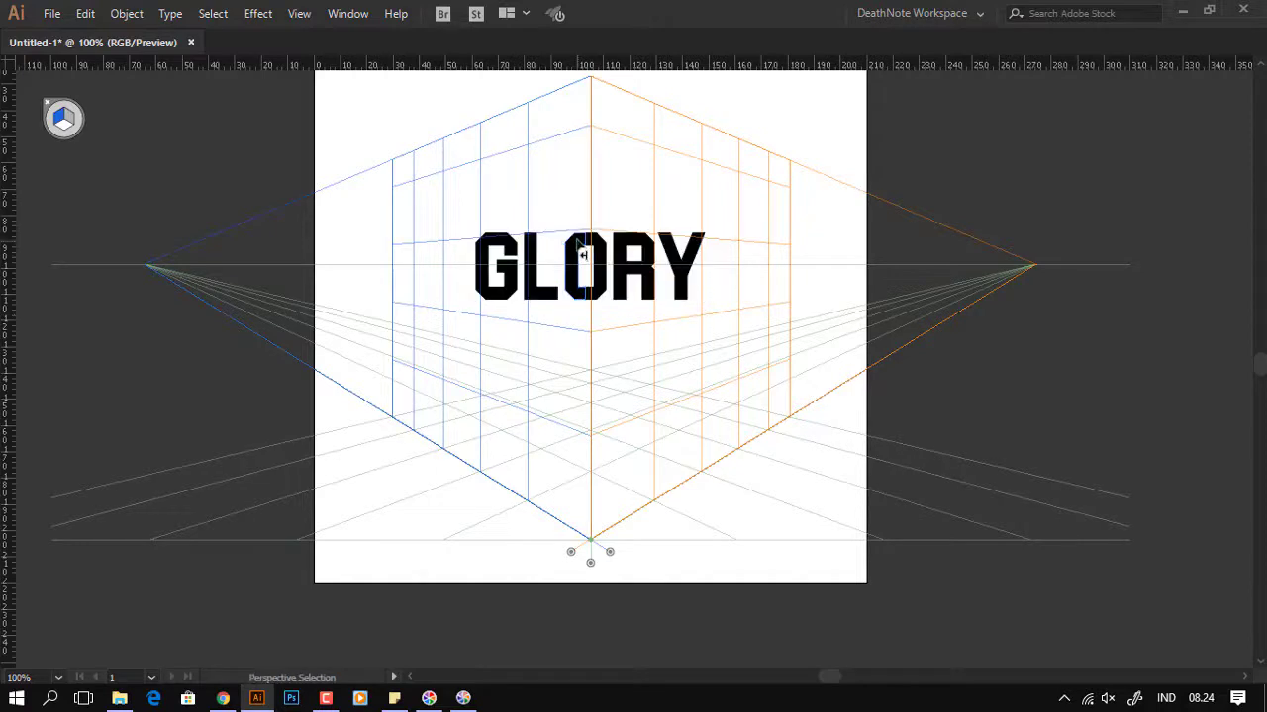
left_click(578, 248)
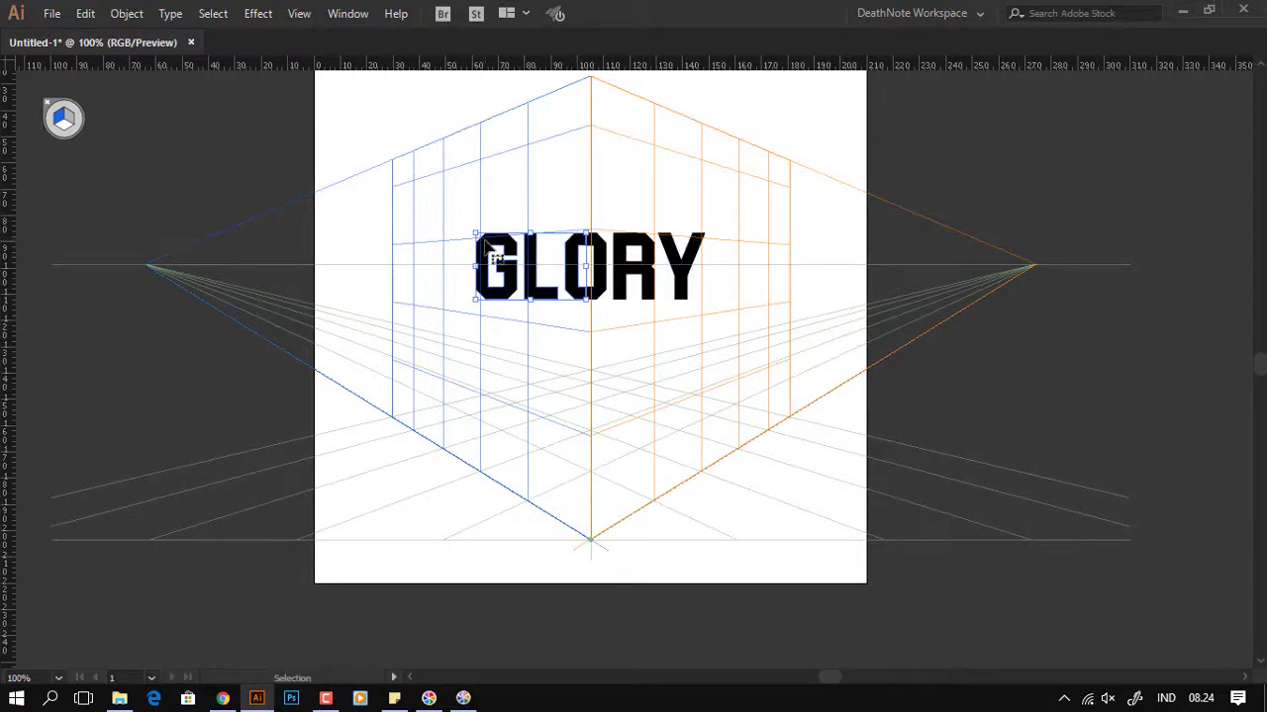
key("Tab")
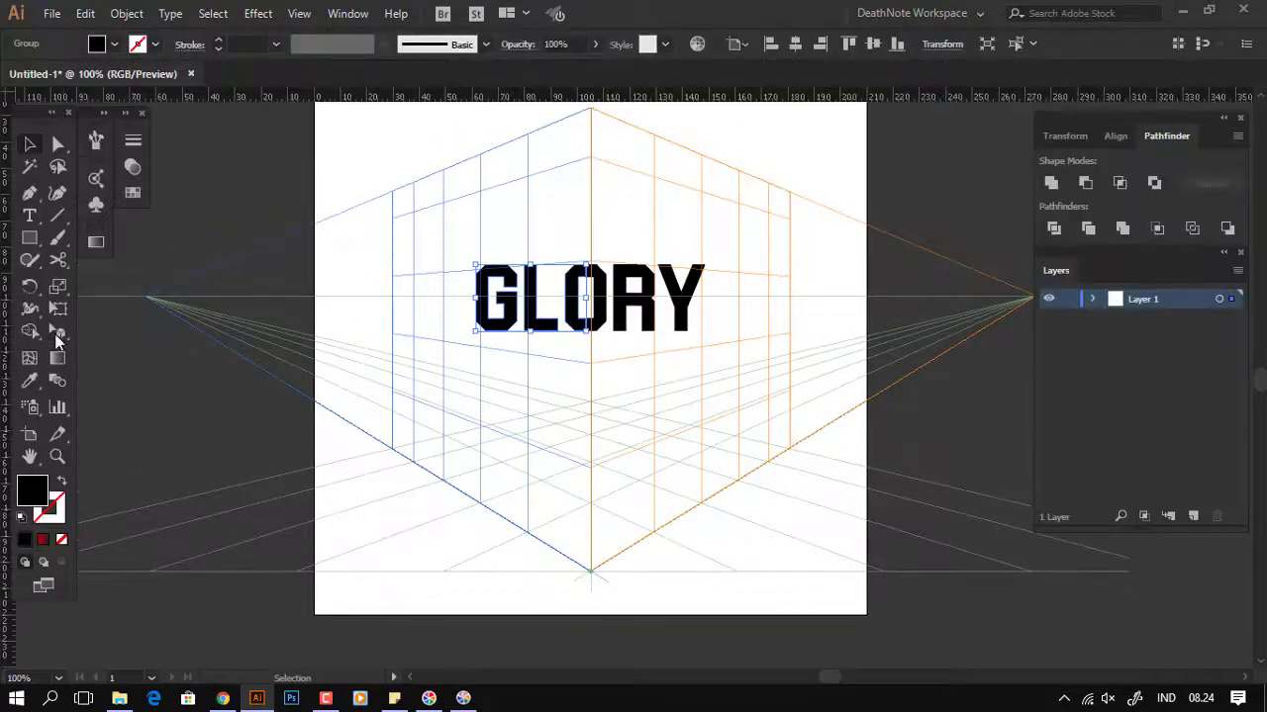
key("shift+v")
key("Tab")
Step: Place the GLO half on the left perspective plane and enlarge it
mouse_move(507, 259)
left_mouse_down()
mouse_move(427, 341)
mouse_move(575, 487)
mouse_move(669, 644)
mouse_move(659, 628)
left_mouse_up()
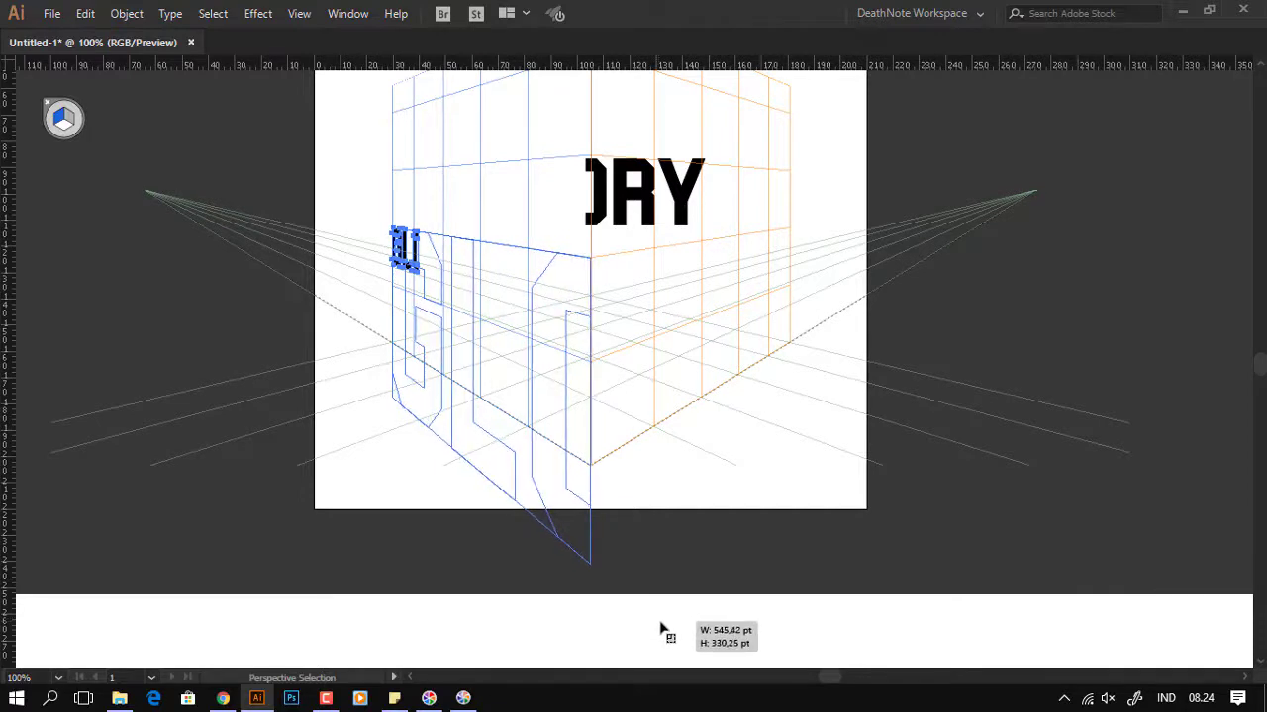
left_click_drag(659, 628, 651, 614)
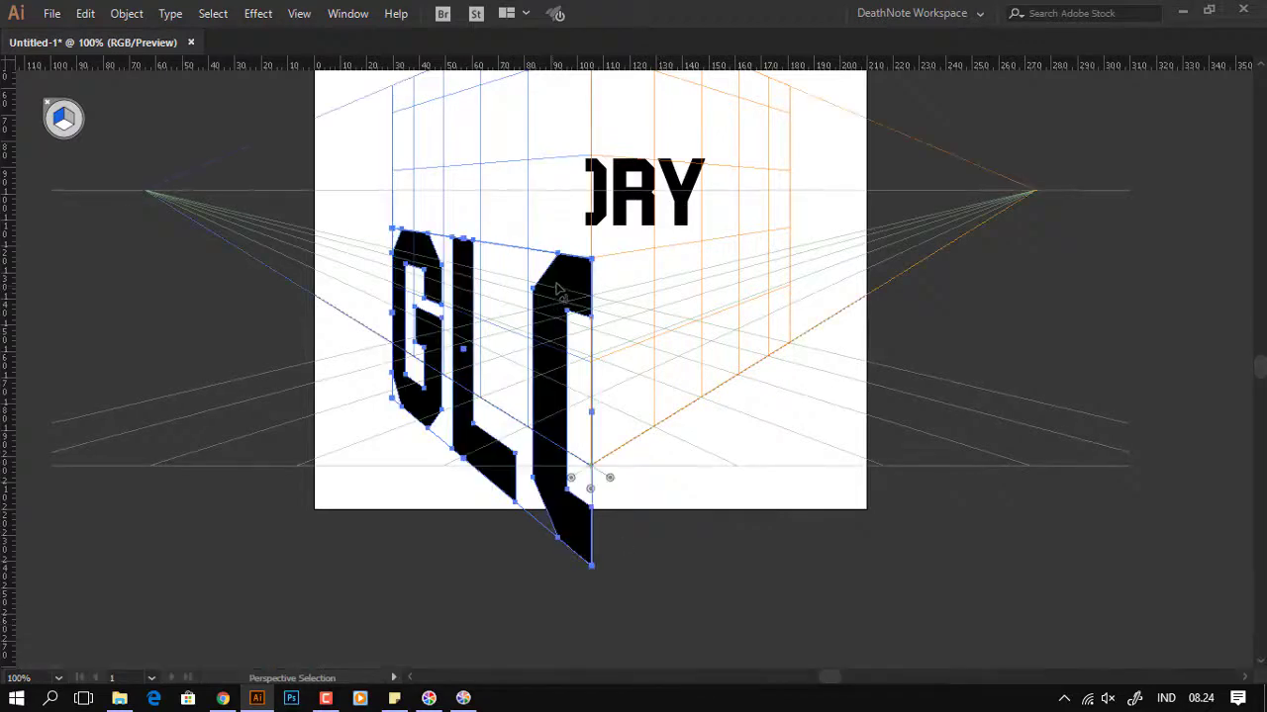
key("v")
left_click(609, 254)
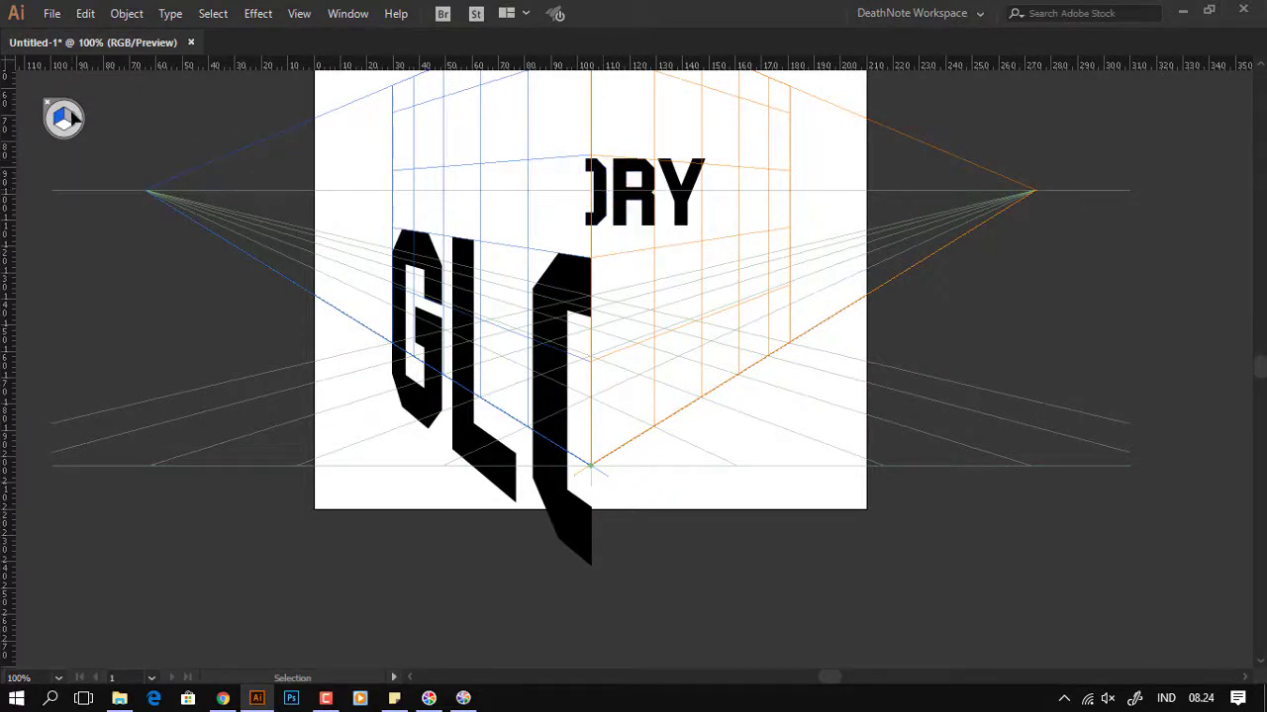
key("Tab")
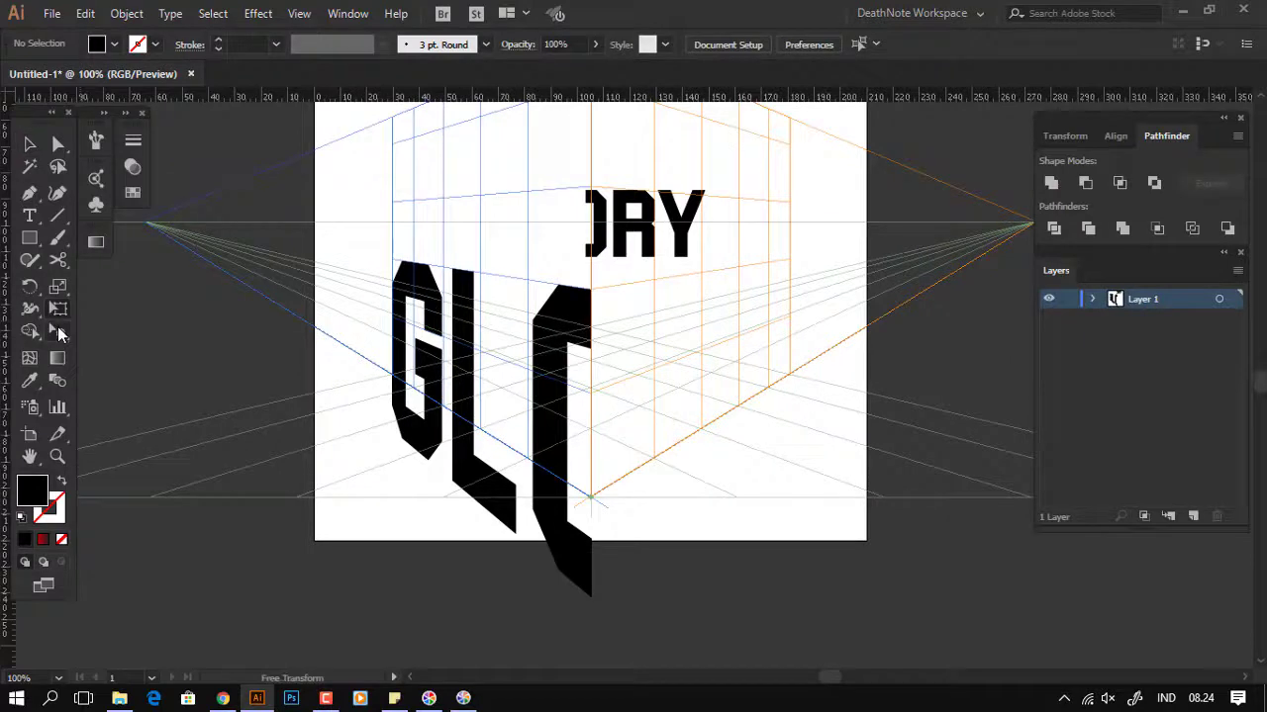
Step: Place the RY half on the right perspective plane and enlarge it to match
key("Tab")
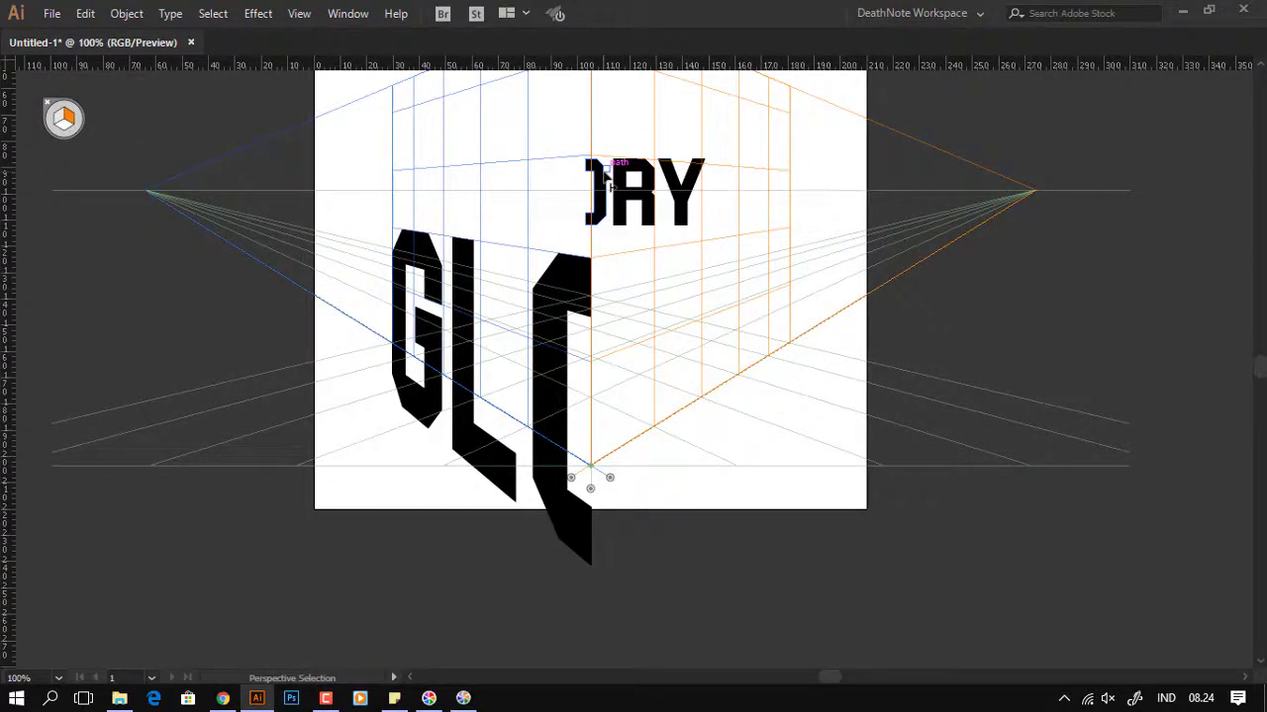
mouse_move(606, 178)
left_mouse_down()
mouse_move(619, 282)
mouse_move(798, 417)
left_mouse_up()
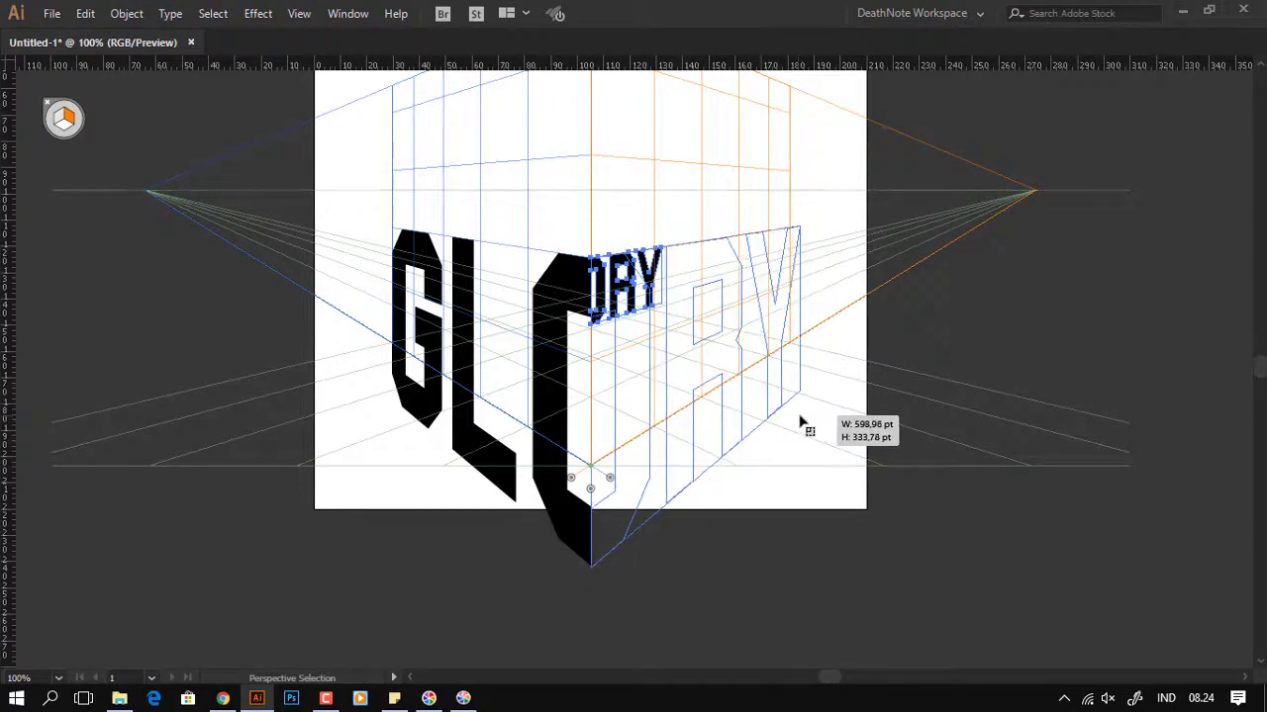
left_click_drag(800, 423, 801, 425)
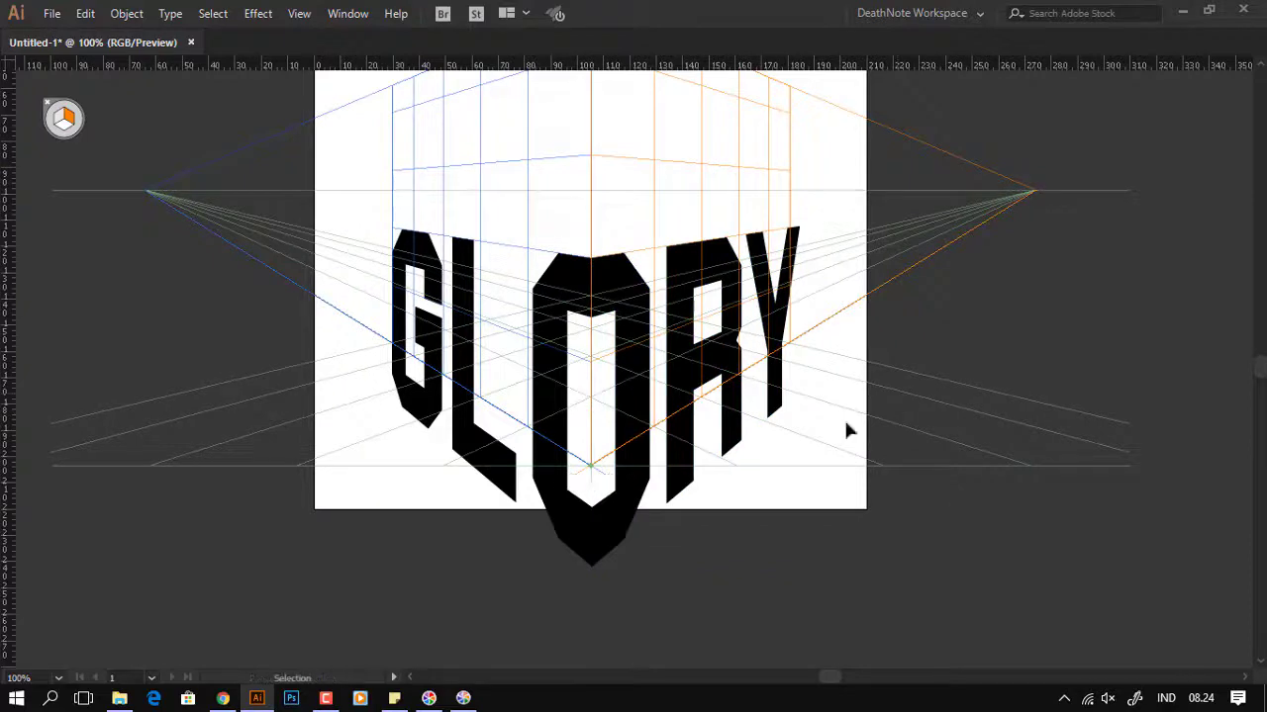
Step: Zoom in on the O's bottom tip and select the right-hand folded letters
scroll(597, 546, "up", 3)
left_click_drag(608, 464, 607, 437)
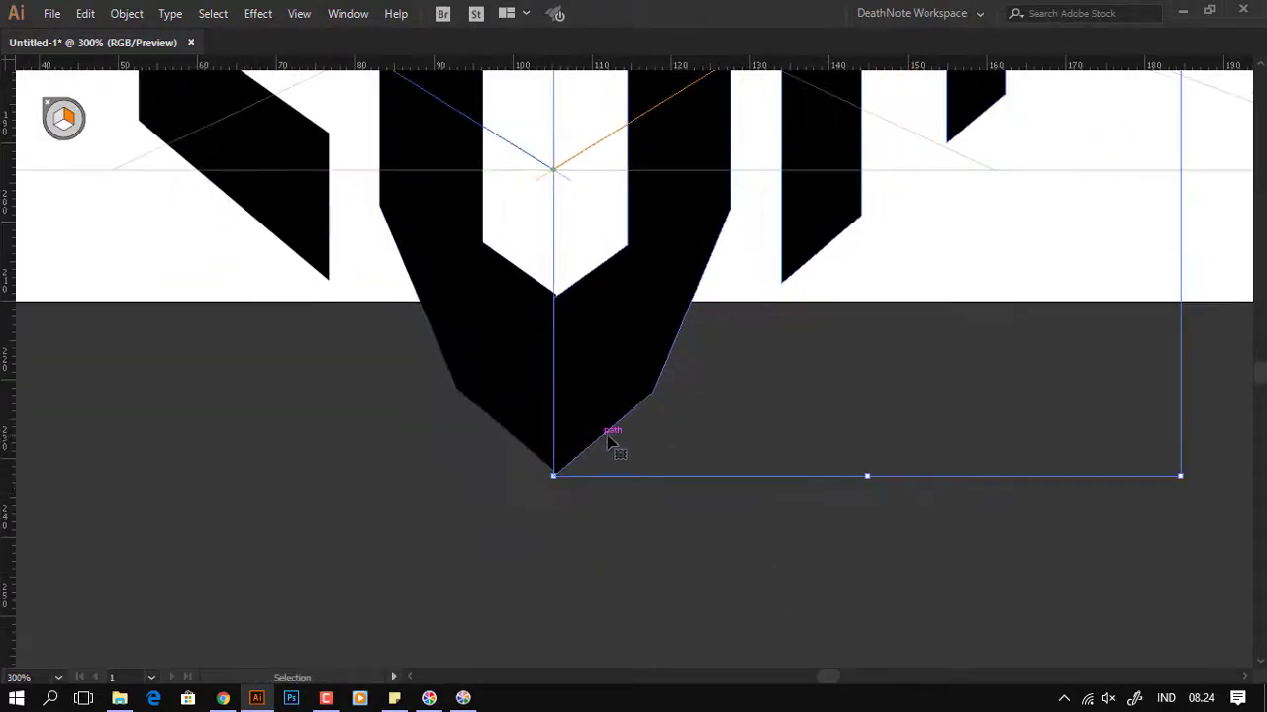
key("Tab")
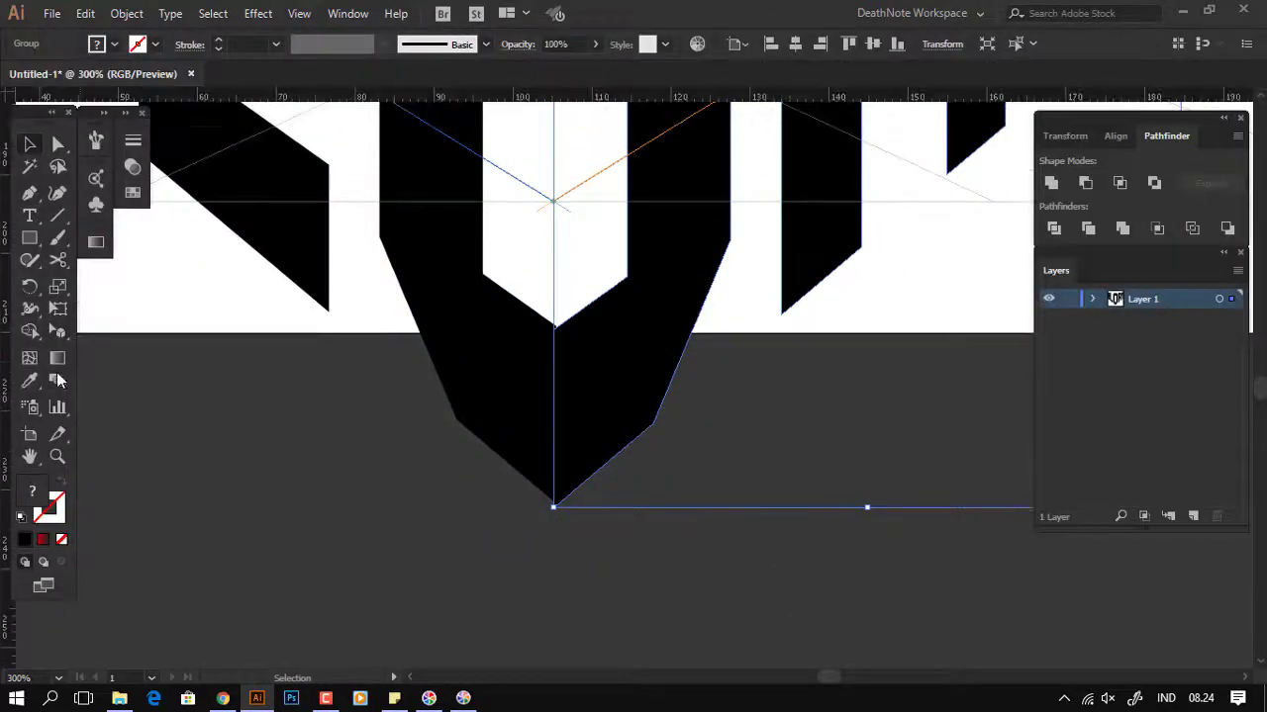
left_click(58, 335)
key("Tab")
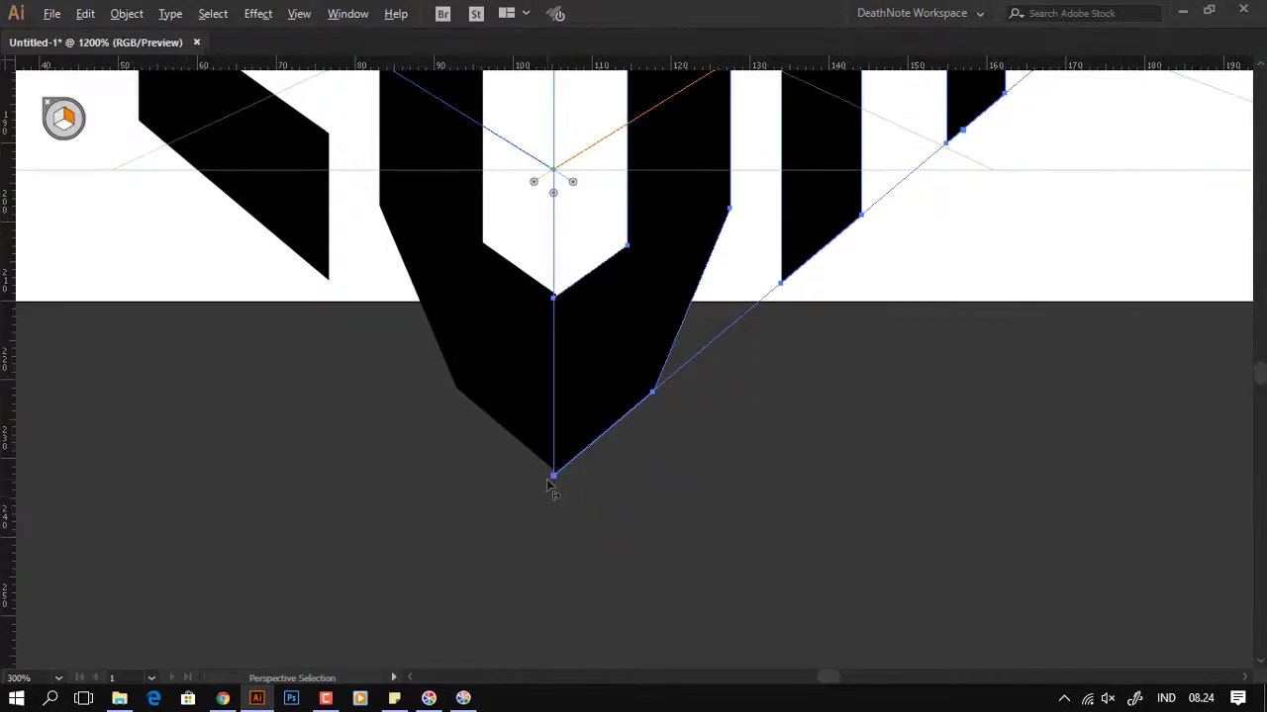
scroll(551, 485, "up", 2)
Step: Align the O's bottom point with the left half's tip, then zoom back out
left_click_drag(580, 402, 569, 405)
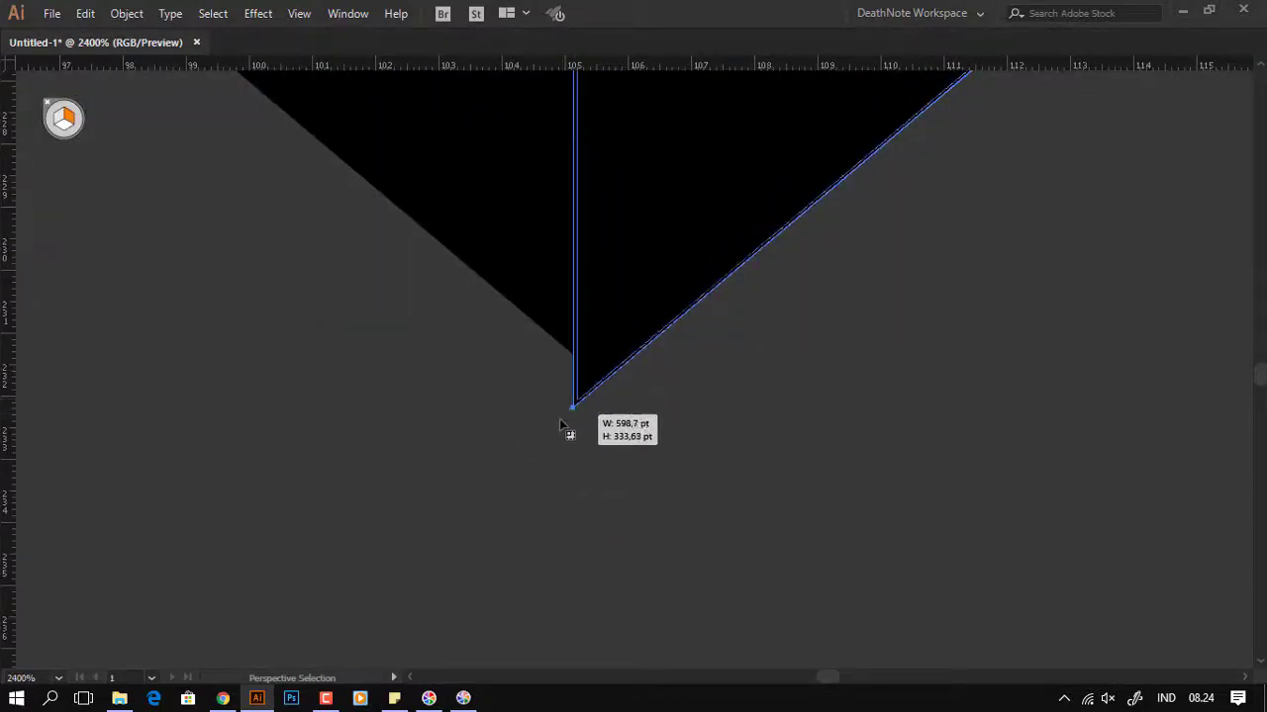
mouse_move(566, 400)
left_mouse_down()
mouse_move(571, 382)
mouse_move(586, 390)
mouse_move(547, 407)
left_mouse_up()
key("ctrl+plus")
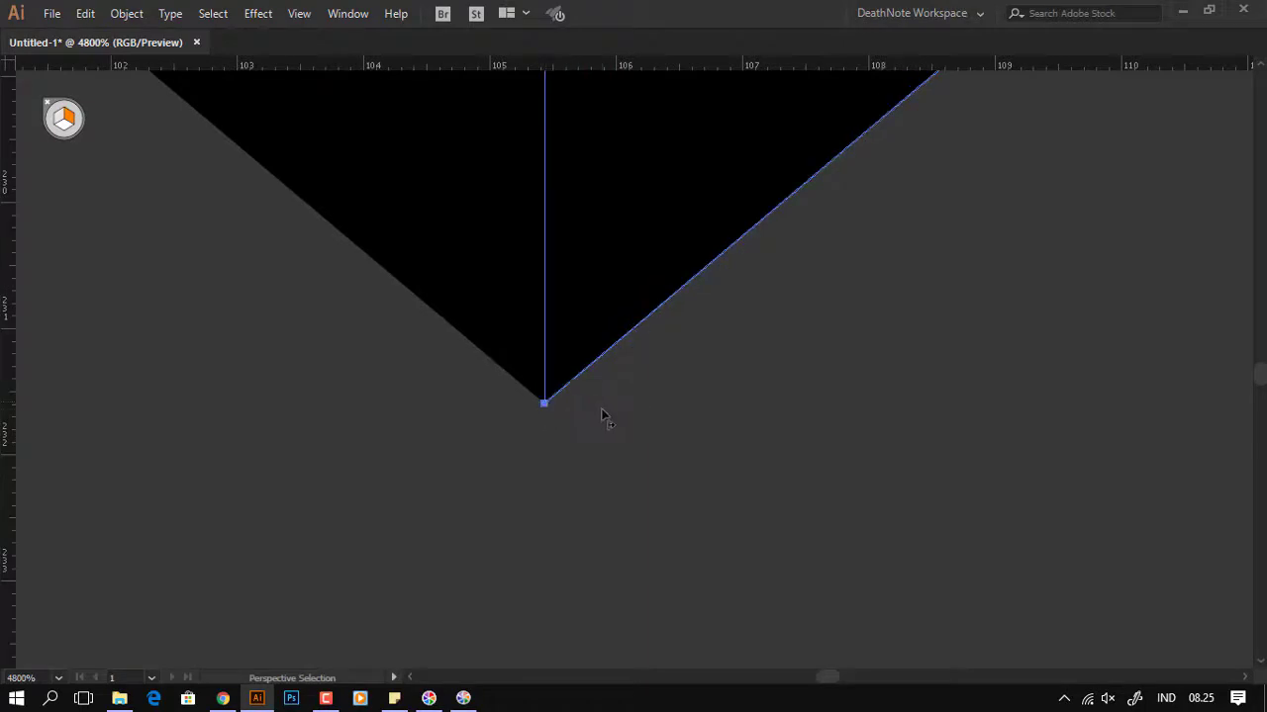
scroll(603, 416, "down", 2)
scroll(603, 416, "down", 5)
scroll(606, 418, "down", 5)
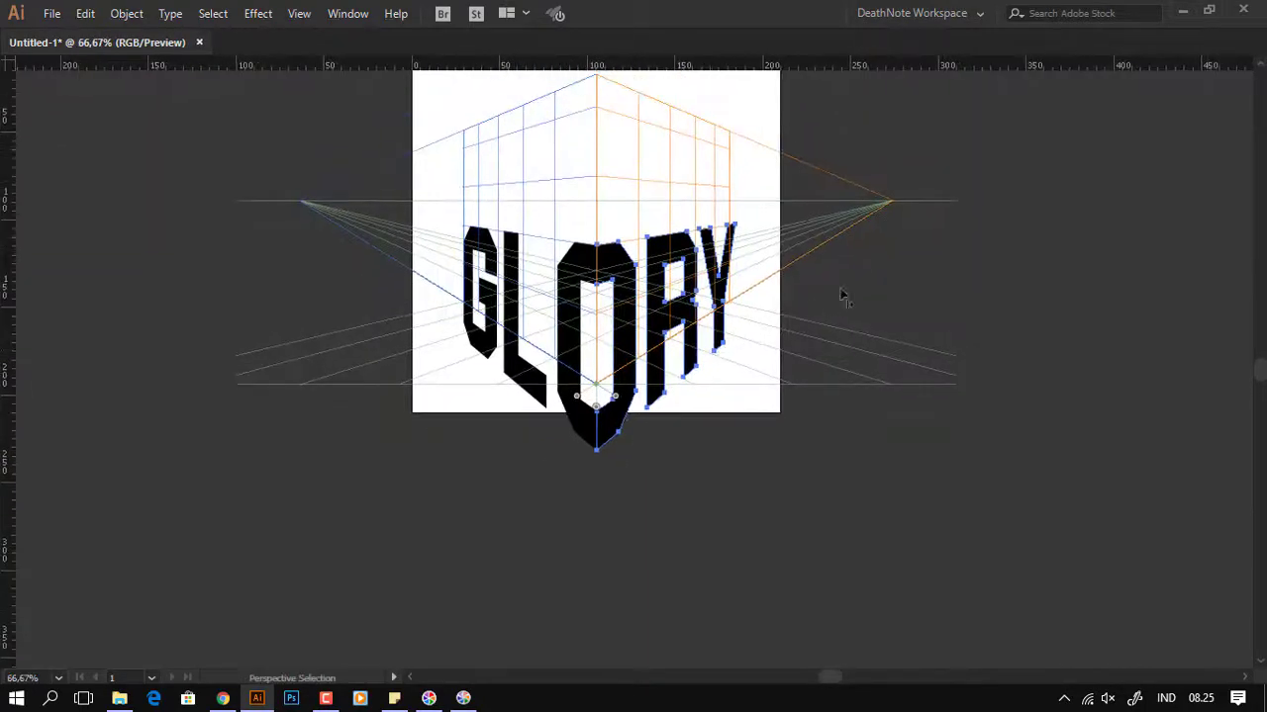
left_click(842, 295)
Step: Hide the perspective grid and move the folded GLORY up 28.31 mm into the artboard
key("v")
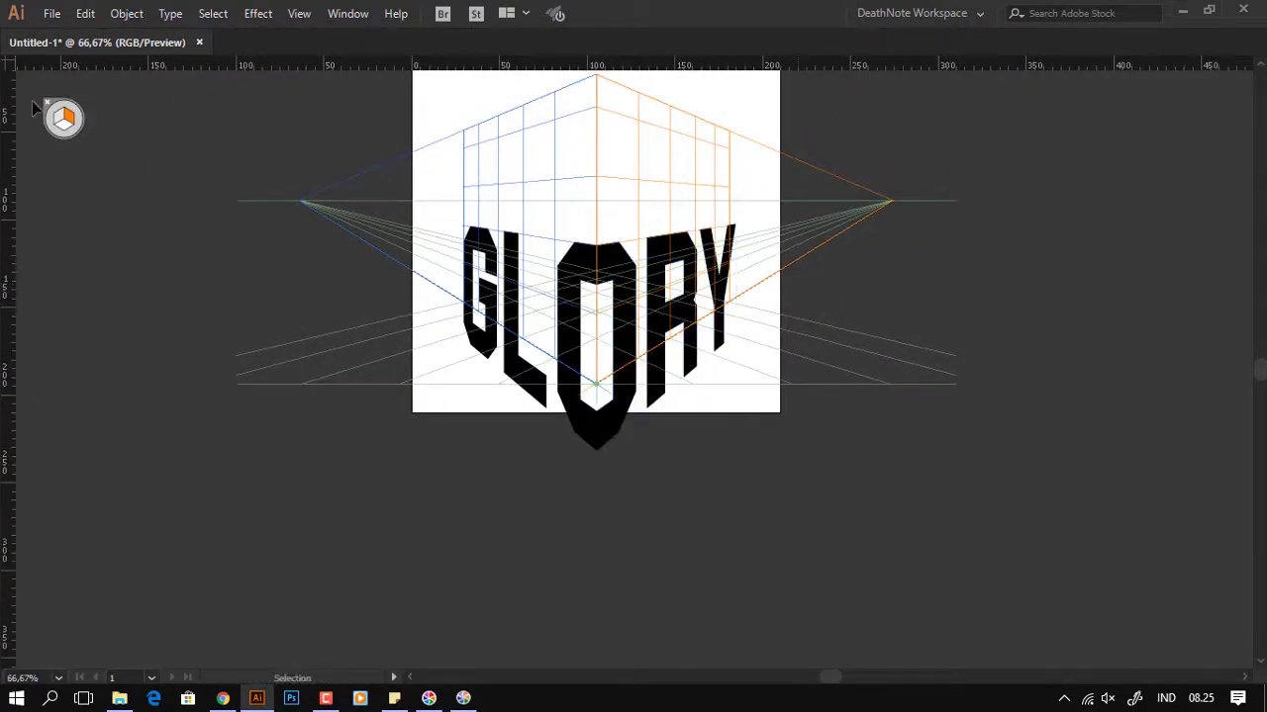
key("Tab")
key("shift+p")
key("Tab")
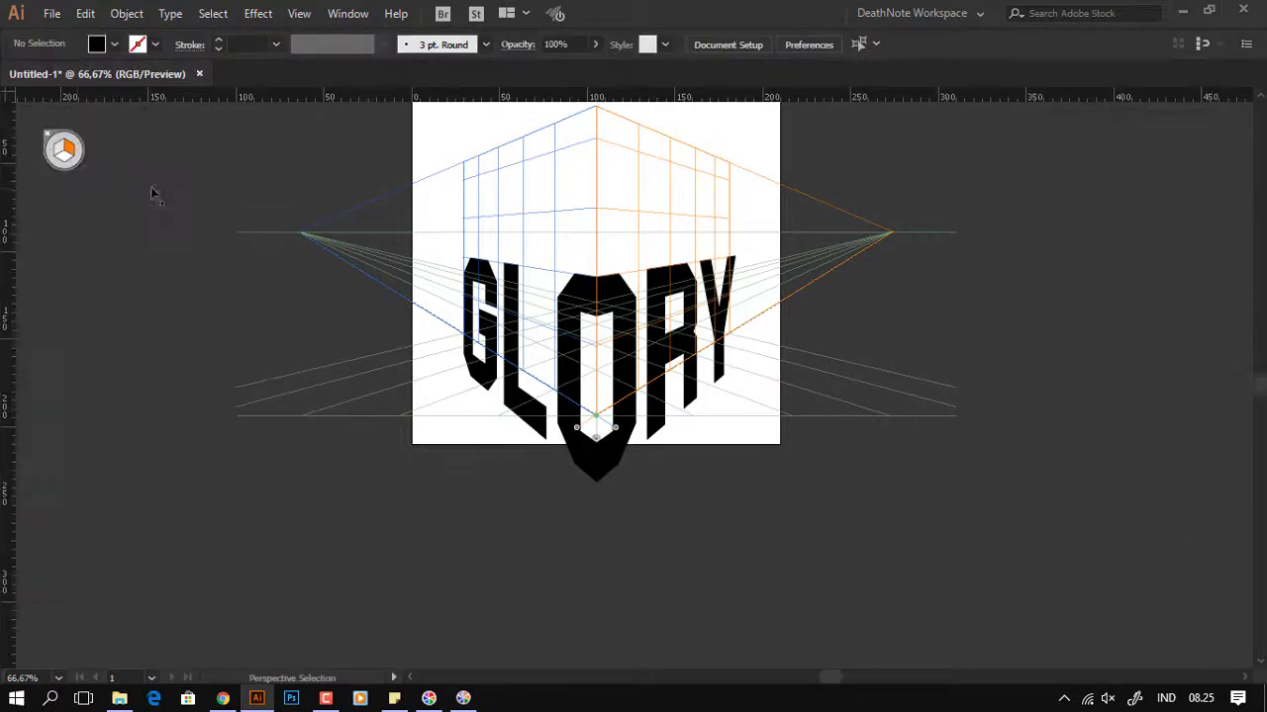
left_click(45, 103)
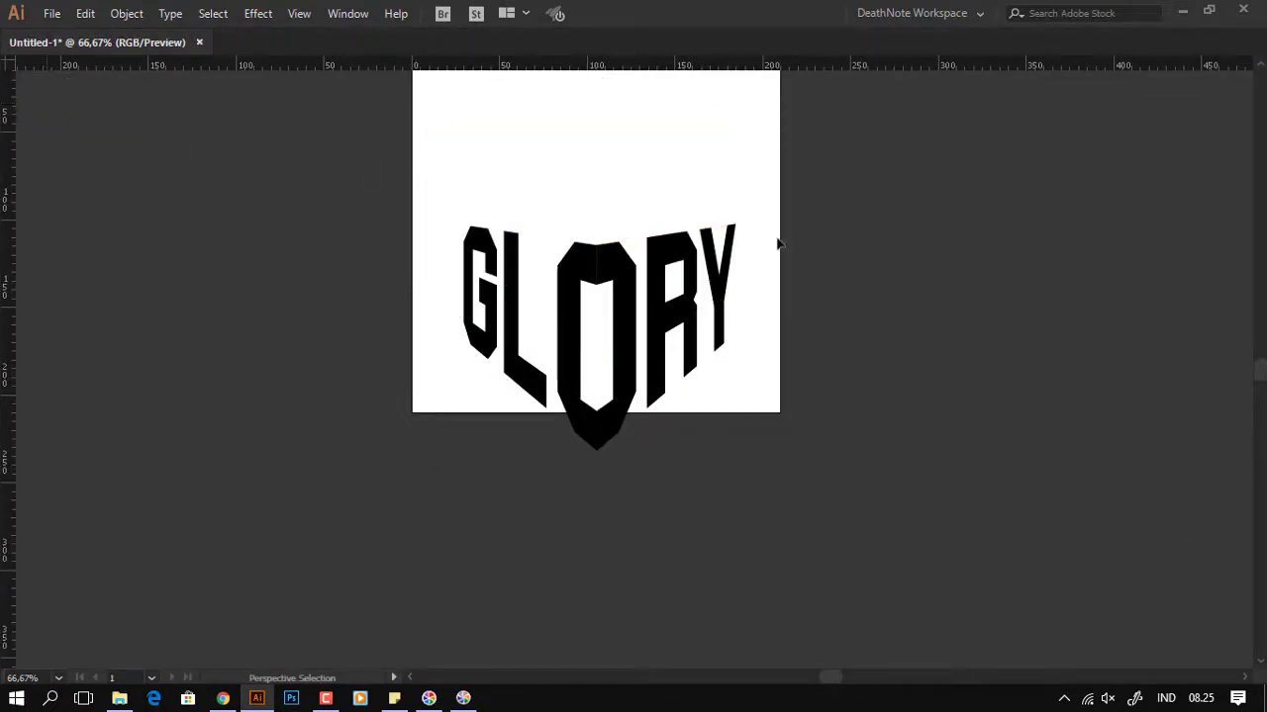
left_click_drag(696, 297, 678, 248)
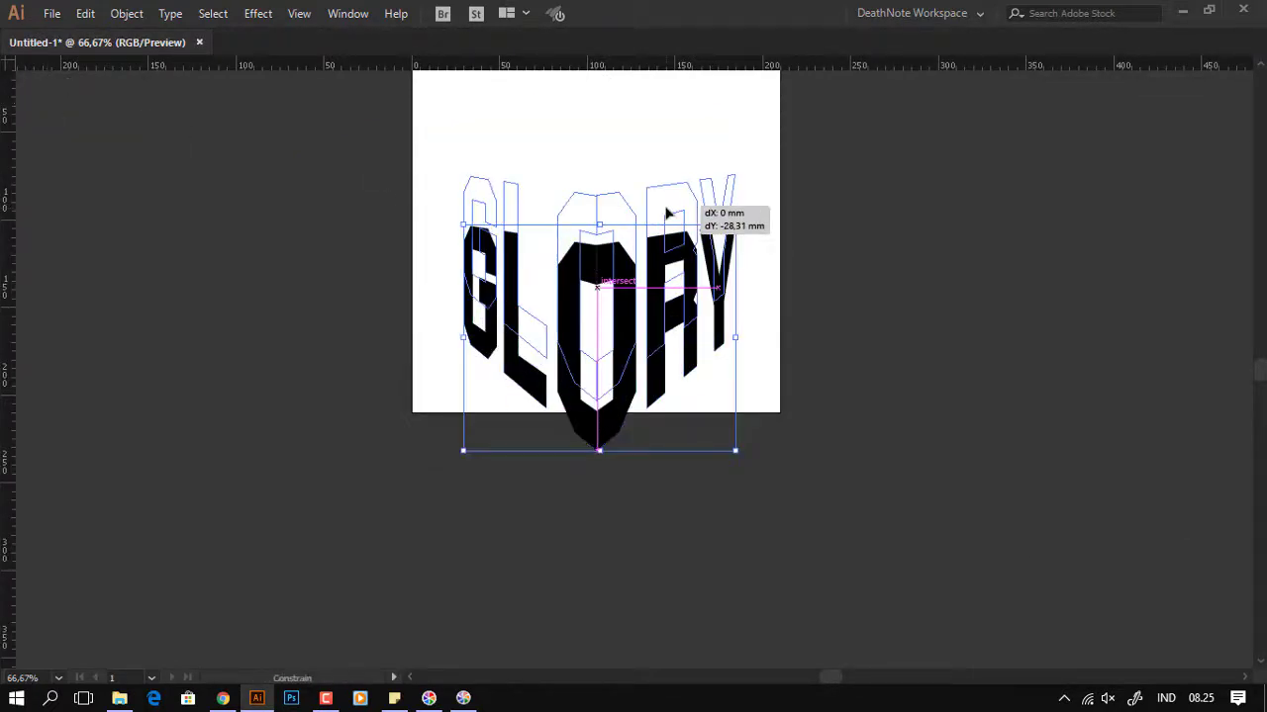
left_click(891, 188)
left_click(593, 194)
key("Tab")
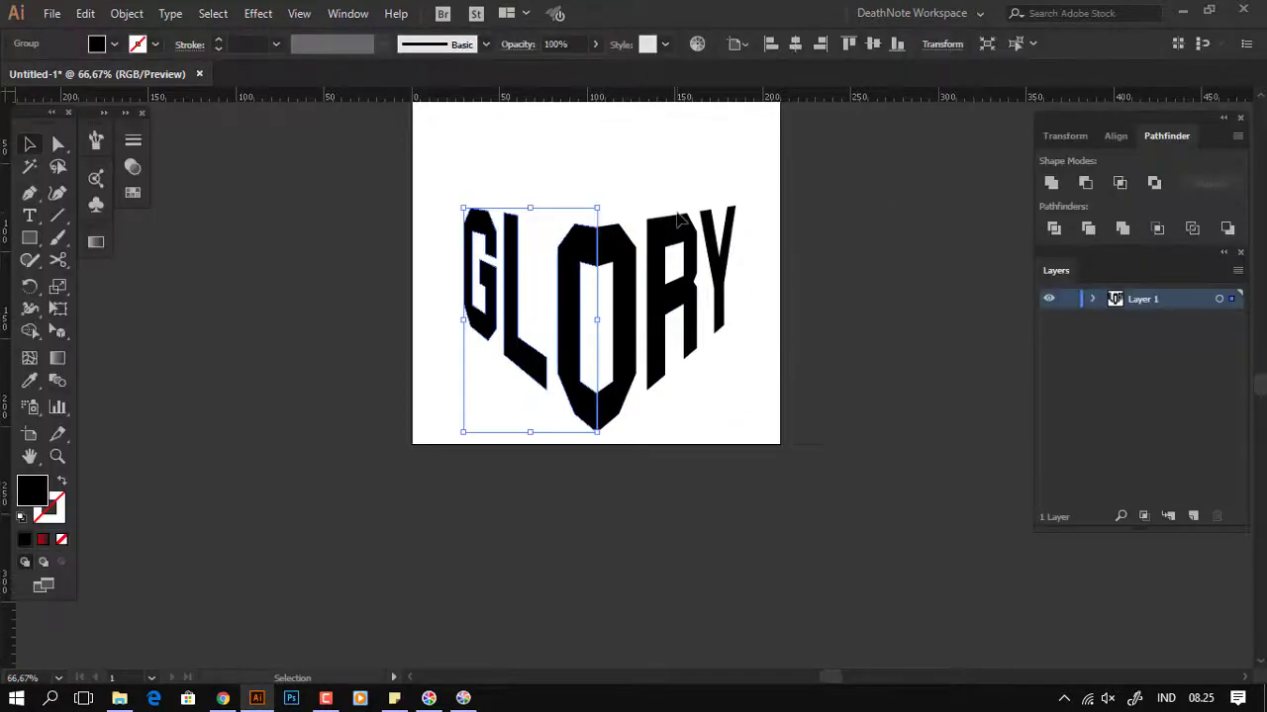
Step: Give the G, L and left O half a gradient fill and nudge the GLORY artwork up
left_click(44, 541)
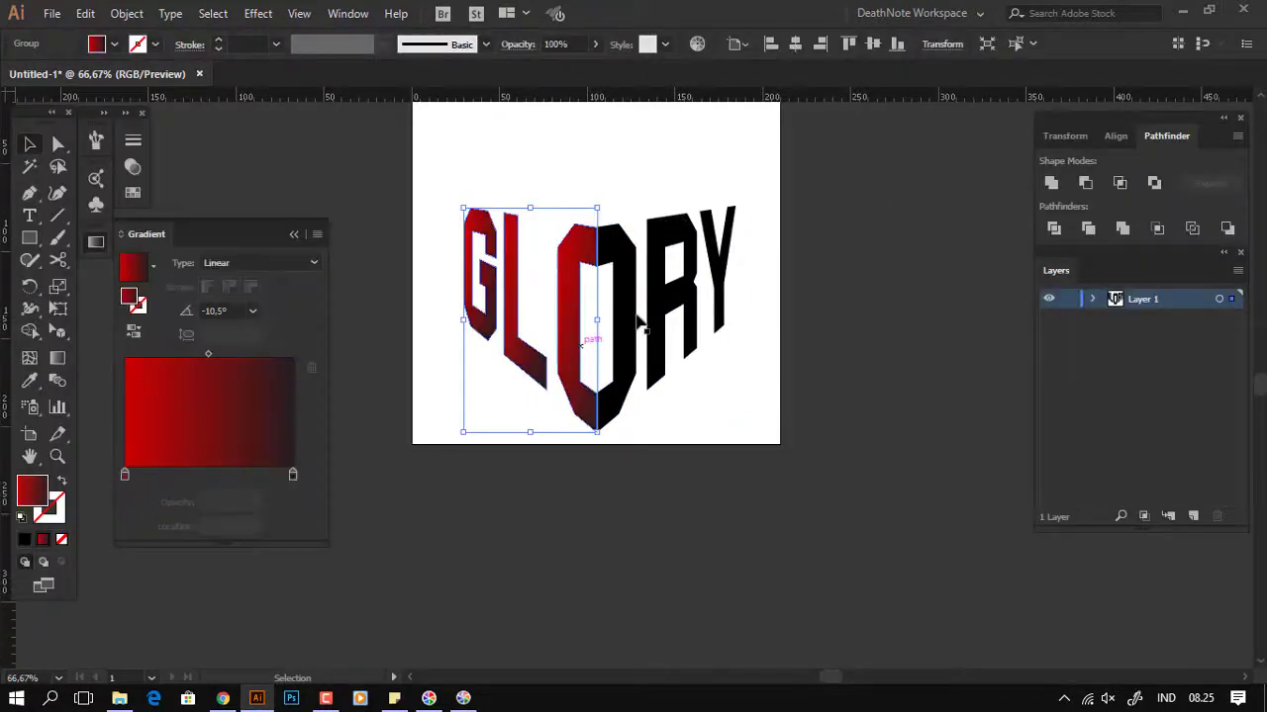
left_click(898, 258)
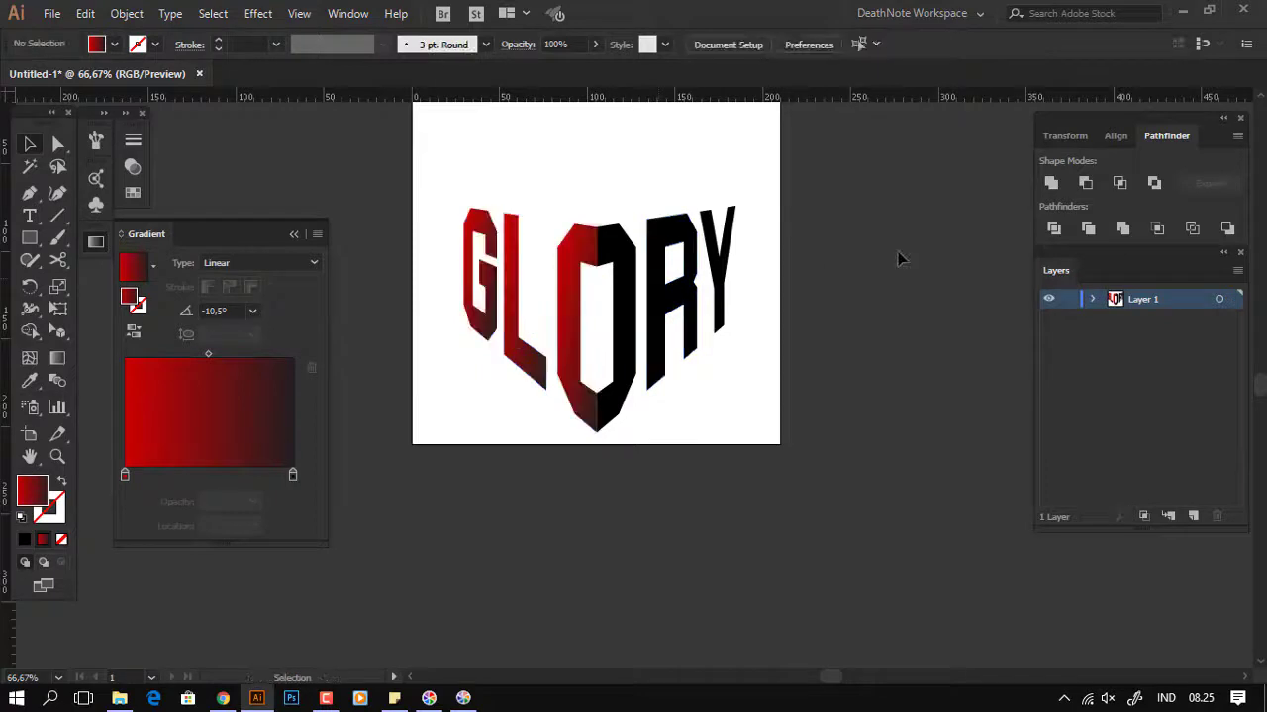
left_click(655, 255)
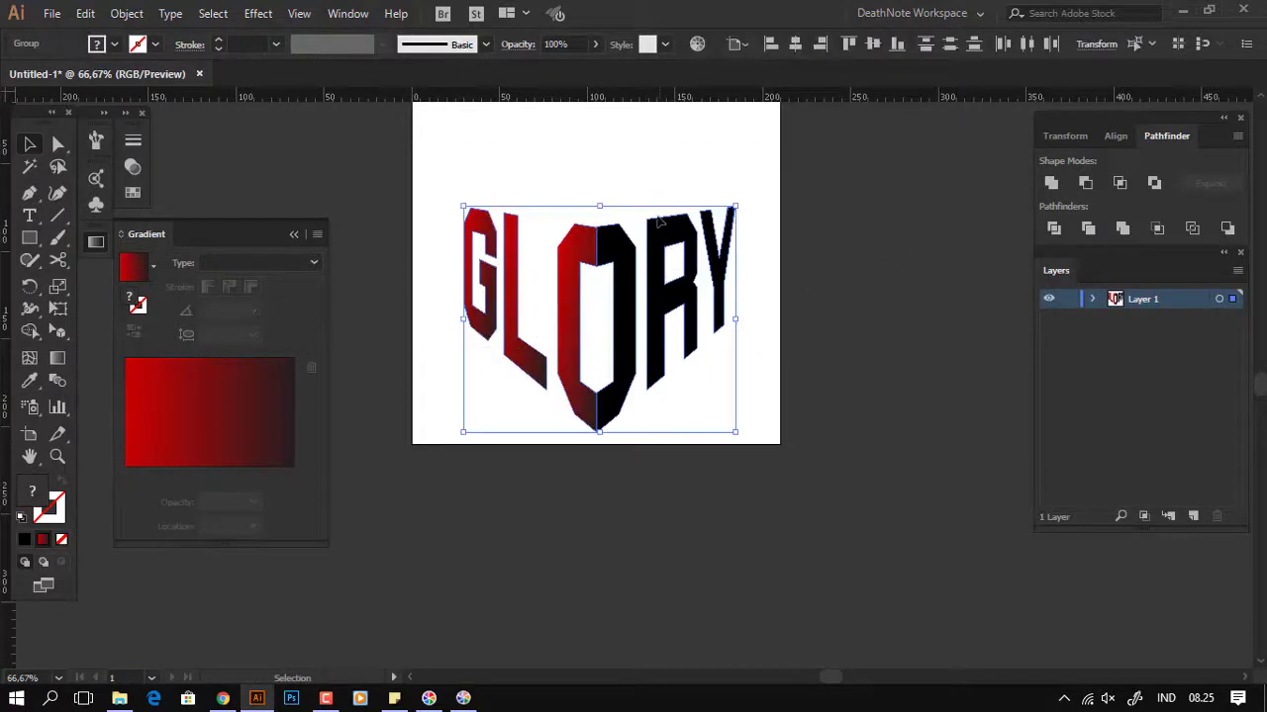
left_click_drag(658, 220, 658, 195)
left_click(530, 232)
left_click(560, 228)
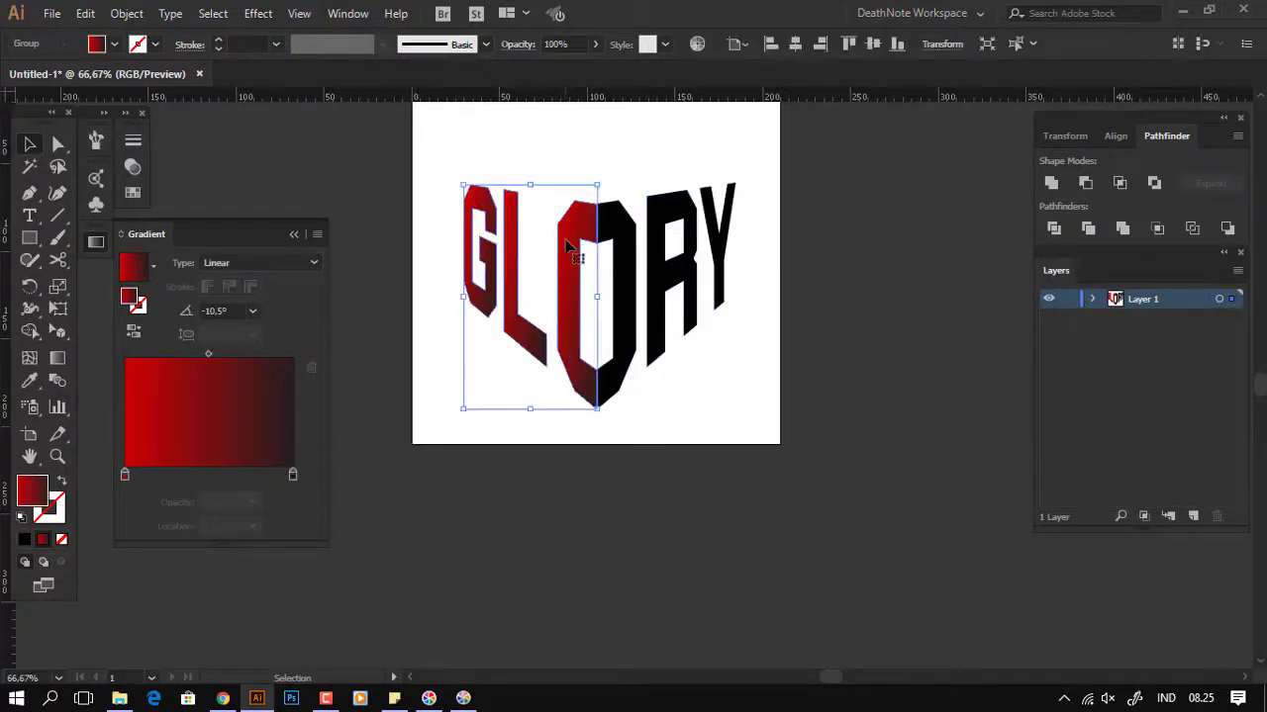
Step: Angle the gradient vertically down the letters at about -94°
key("g")
left_click_drag(530, 343, 519, 343)
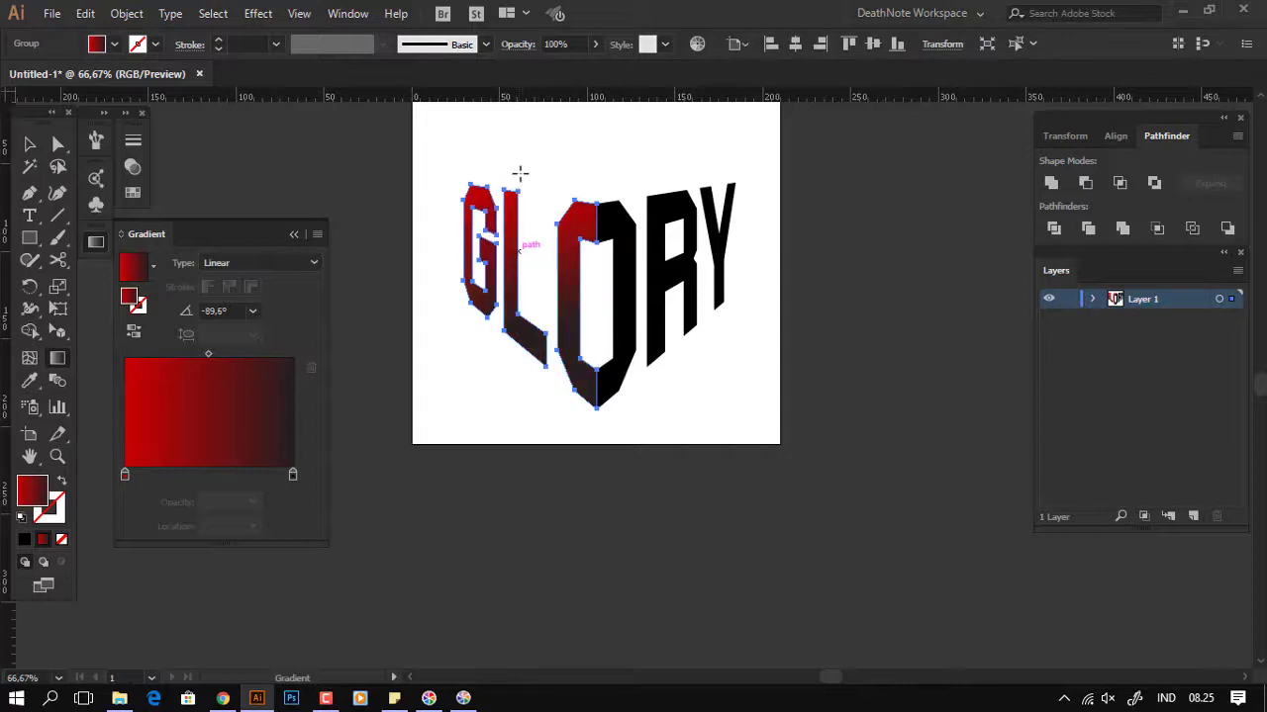
left_click_drag(513, 294, 494, 367)
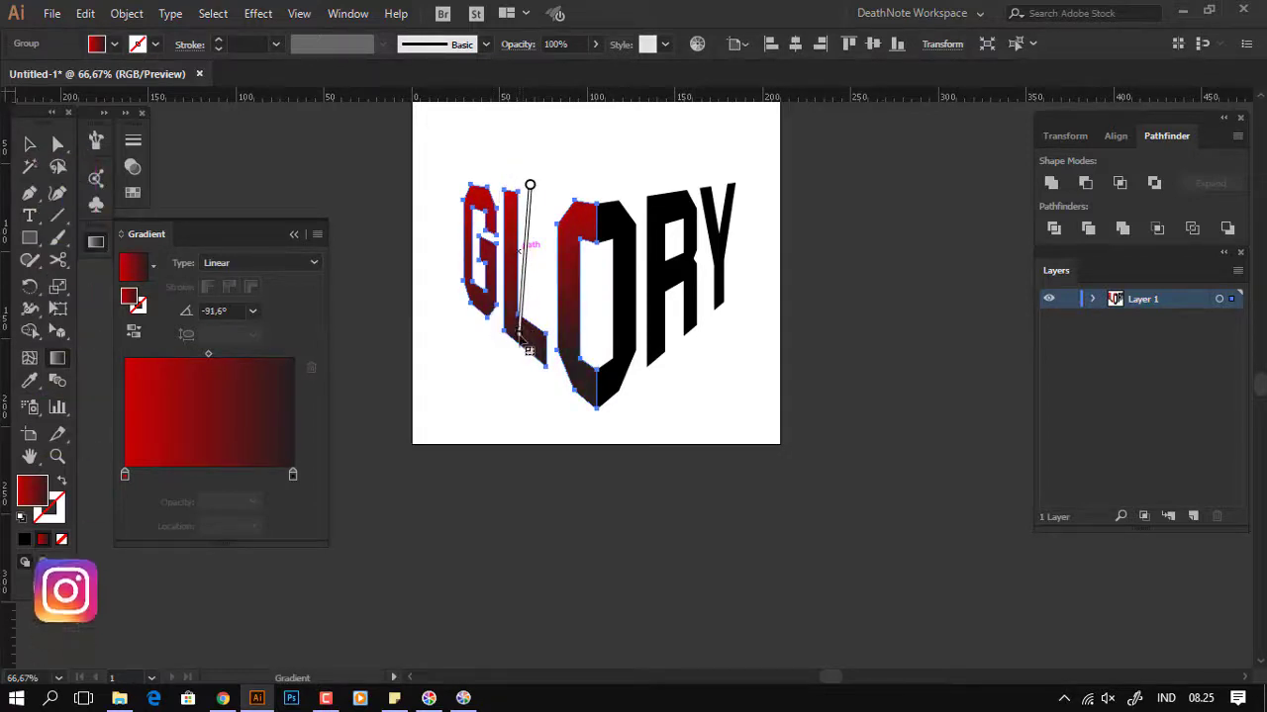
Step: Set the gradient's end stop to magenta at 88.65% location
left_click(293, 474)
double_click(293, 474)
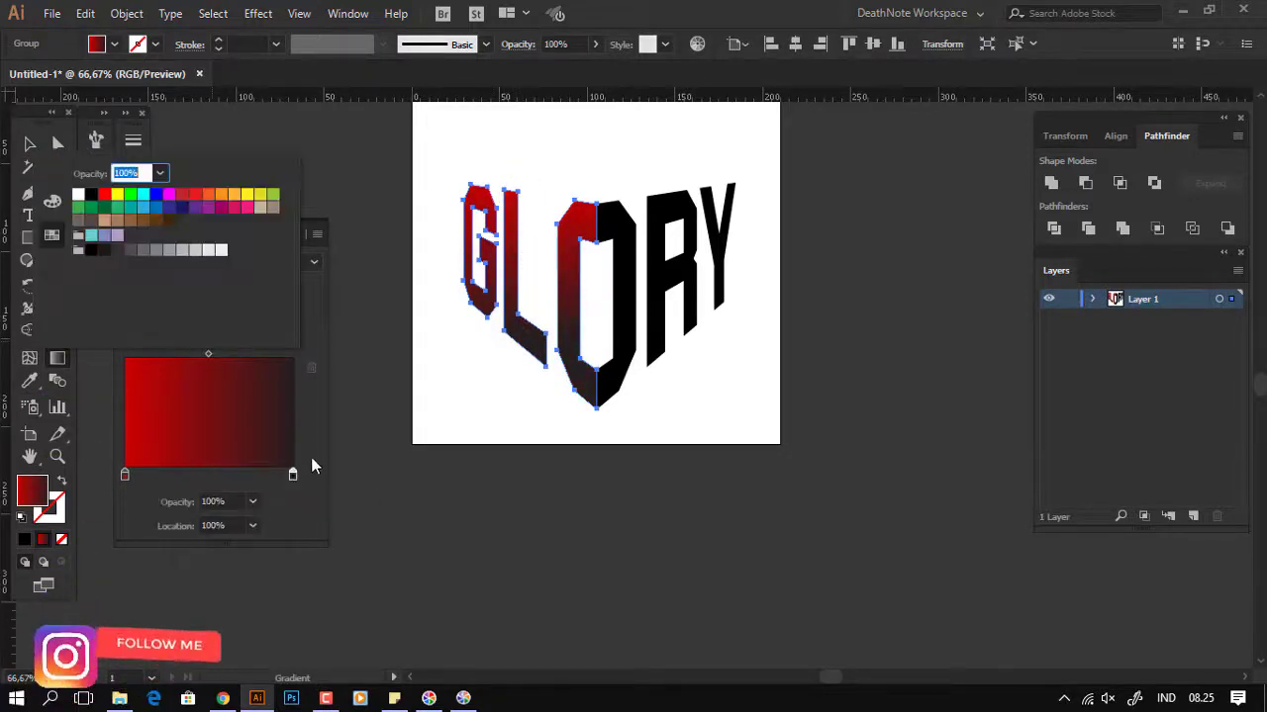
left_click(195, 194)
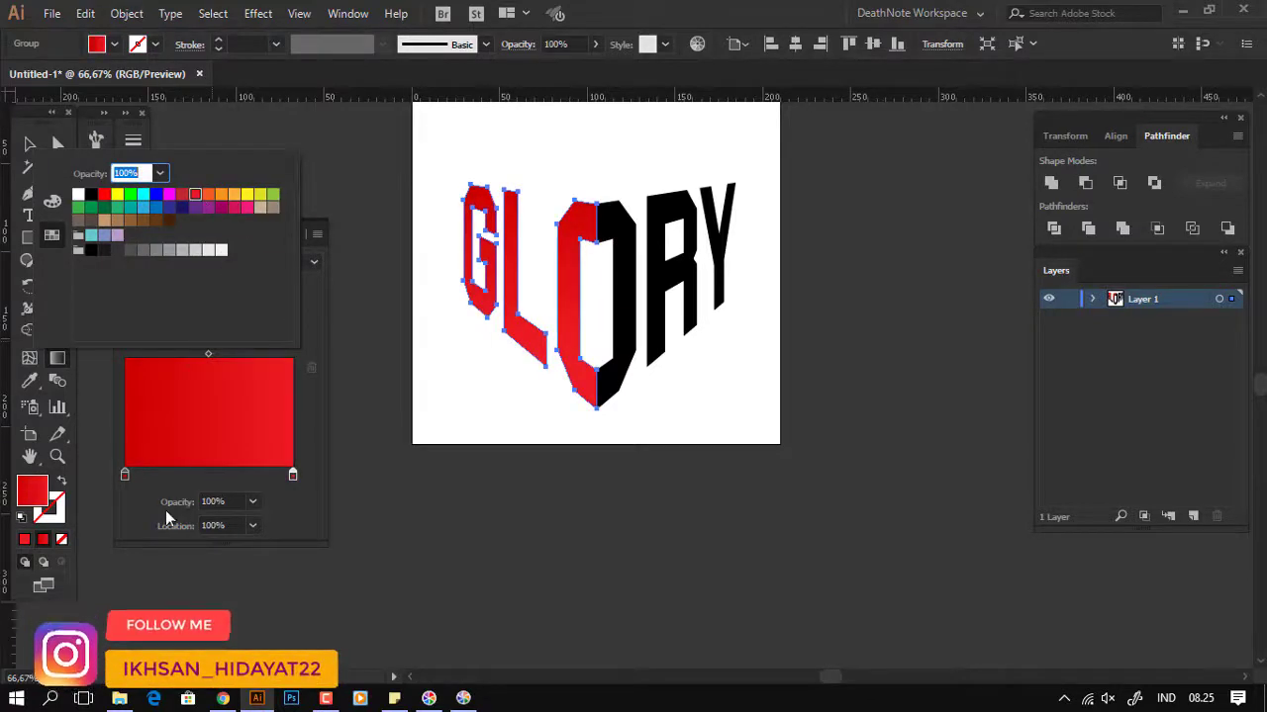
left_click(294, 476)
double_click(293, 475)
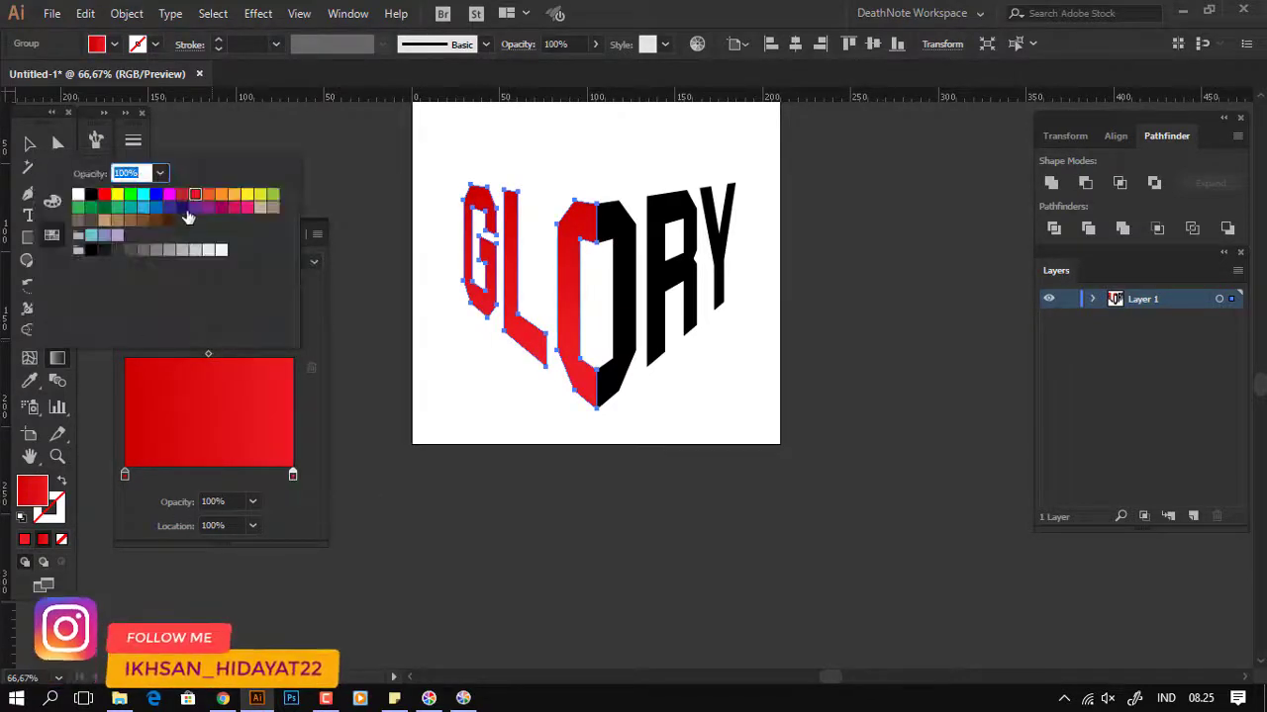
left_click(221, 206)
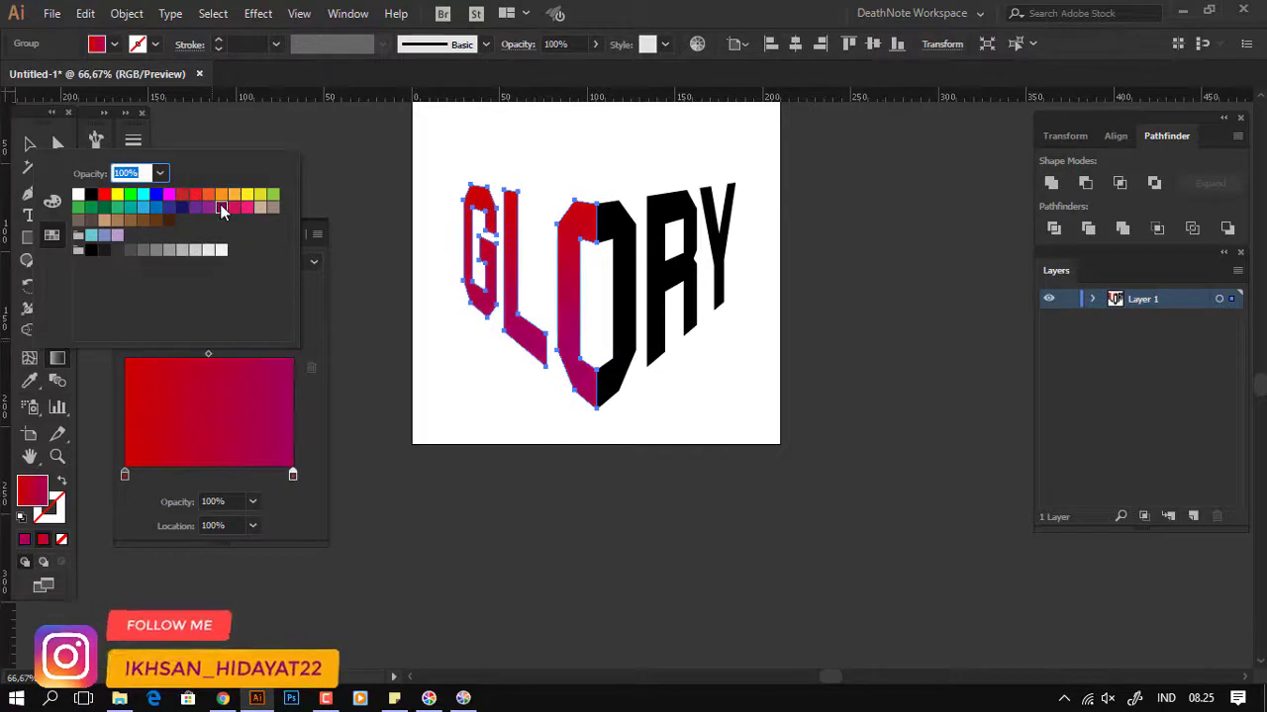
key("Escape")
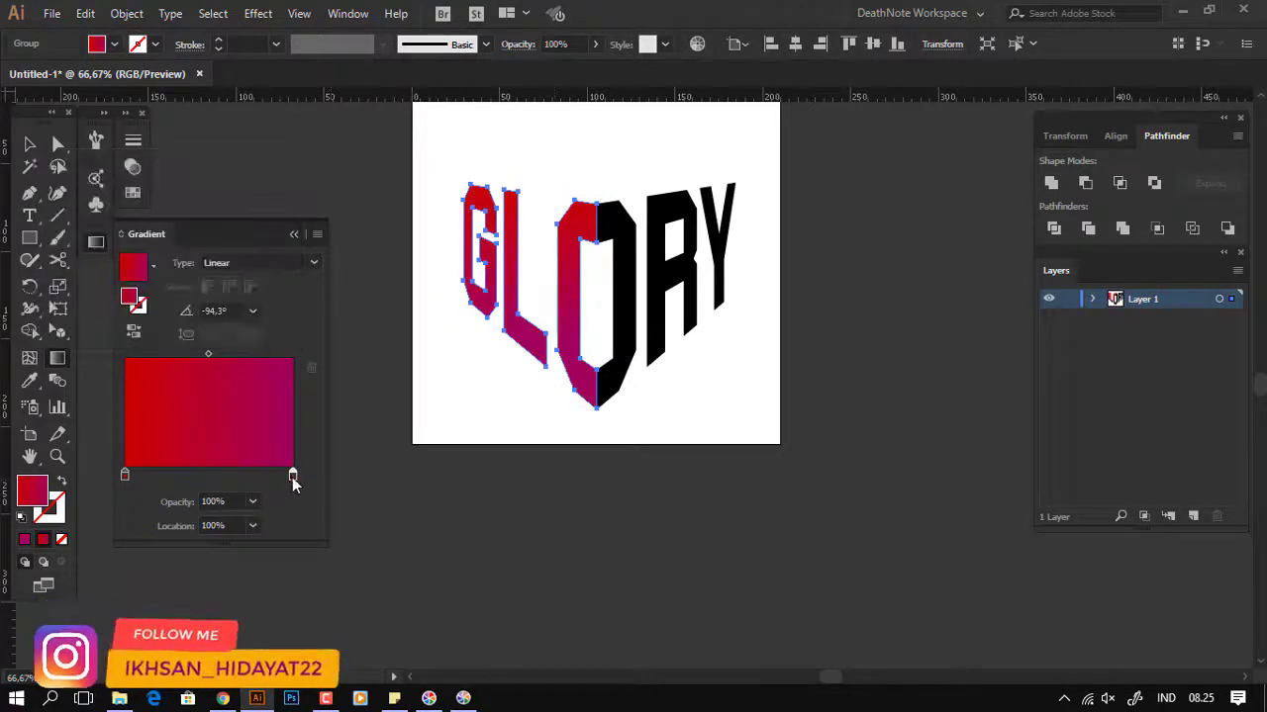
left_click_drag(292, 475, 273, 475)
Step: Redraw the gradient straight down the left-half letters at a near-vertical angle
key("ctrl+shift+a")
key("v")
key("ctrl+minus")
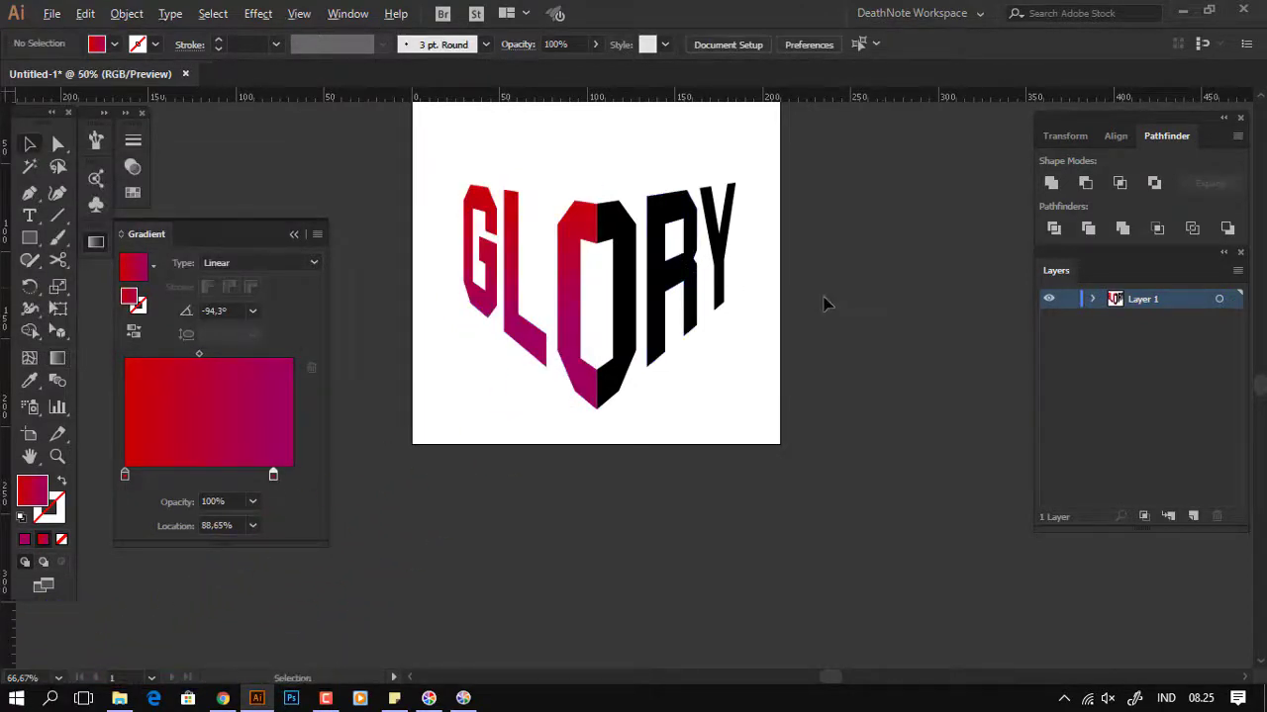
left_click_drag(825, 303, 860, 316)
key("ctrl+plus")
left_click(681, 253)
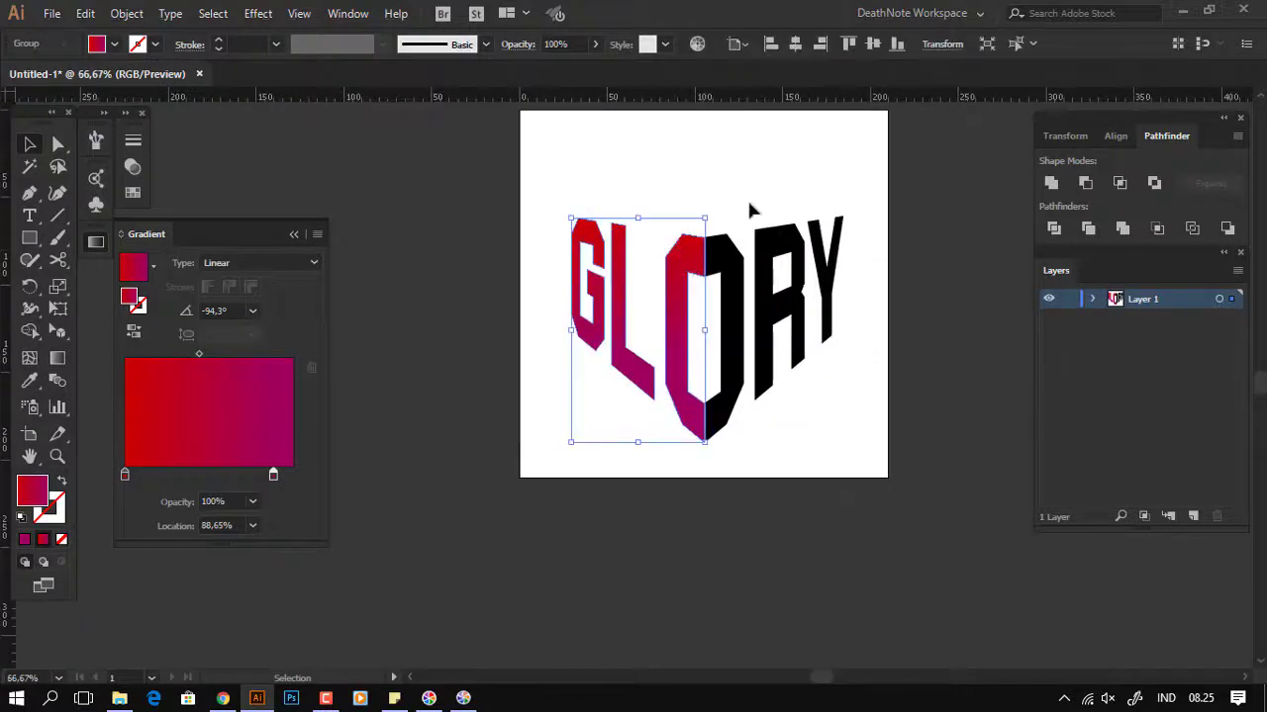
key("g")
left_click_drag(639, 219, 639, 421)
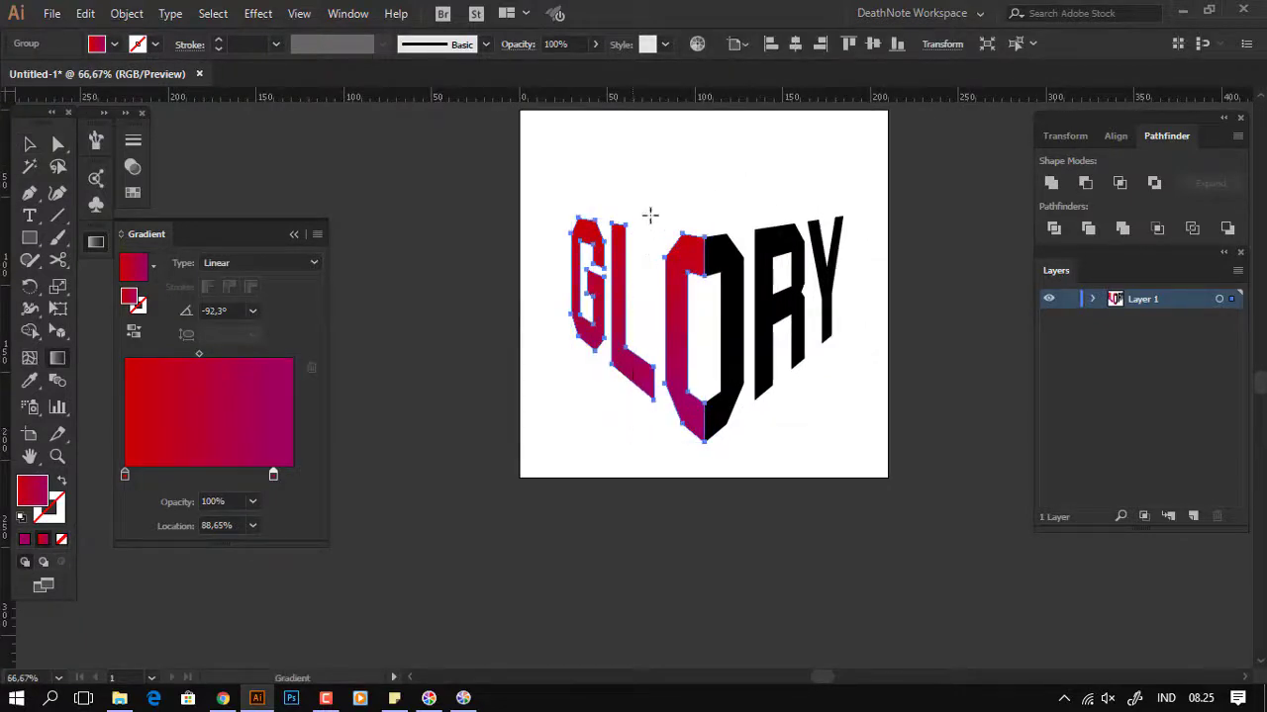
left_click_drag(649, 226, 651, 376)
Step: Deselect the letters and review the red-to-magenta left half against the black RY
key("v")
key("ctrl+shift+a")
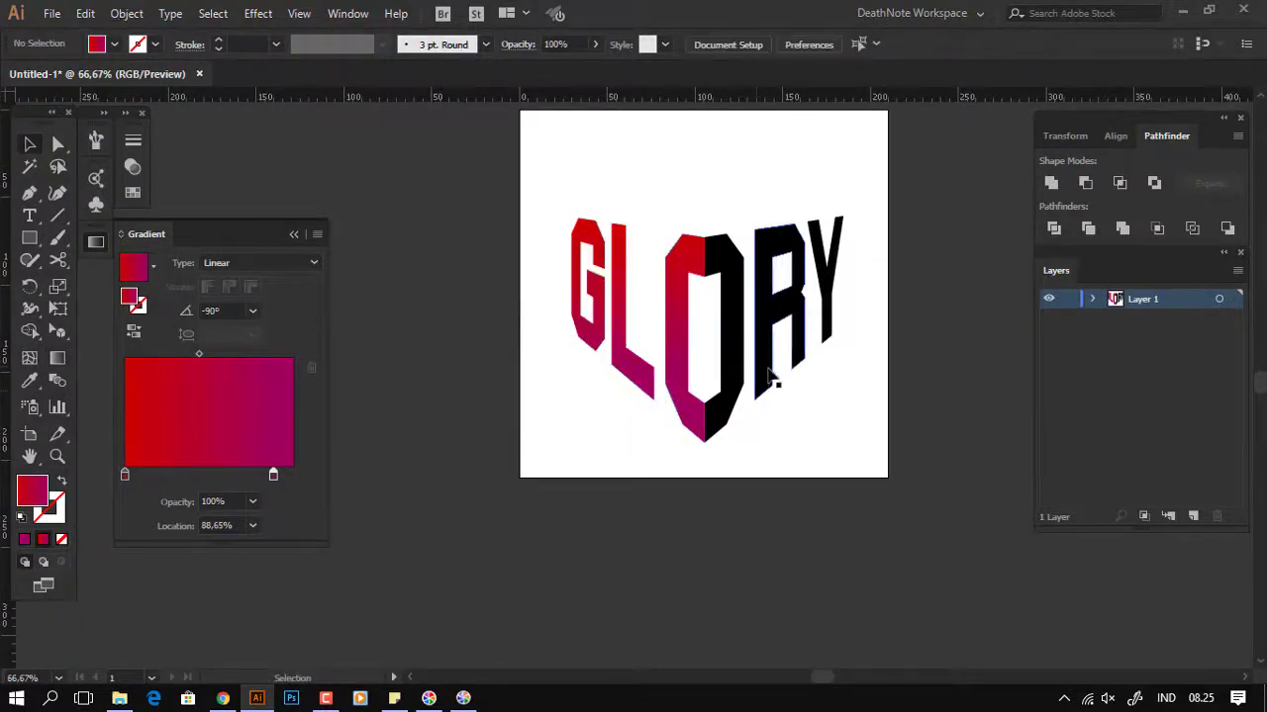
scroll(846, 370, "down", 2)
scroll(806, 386, "up", 4)
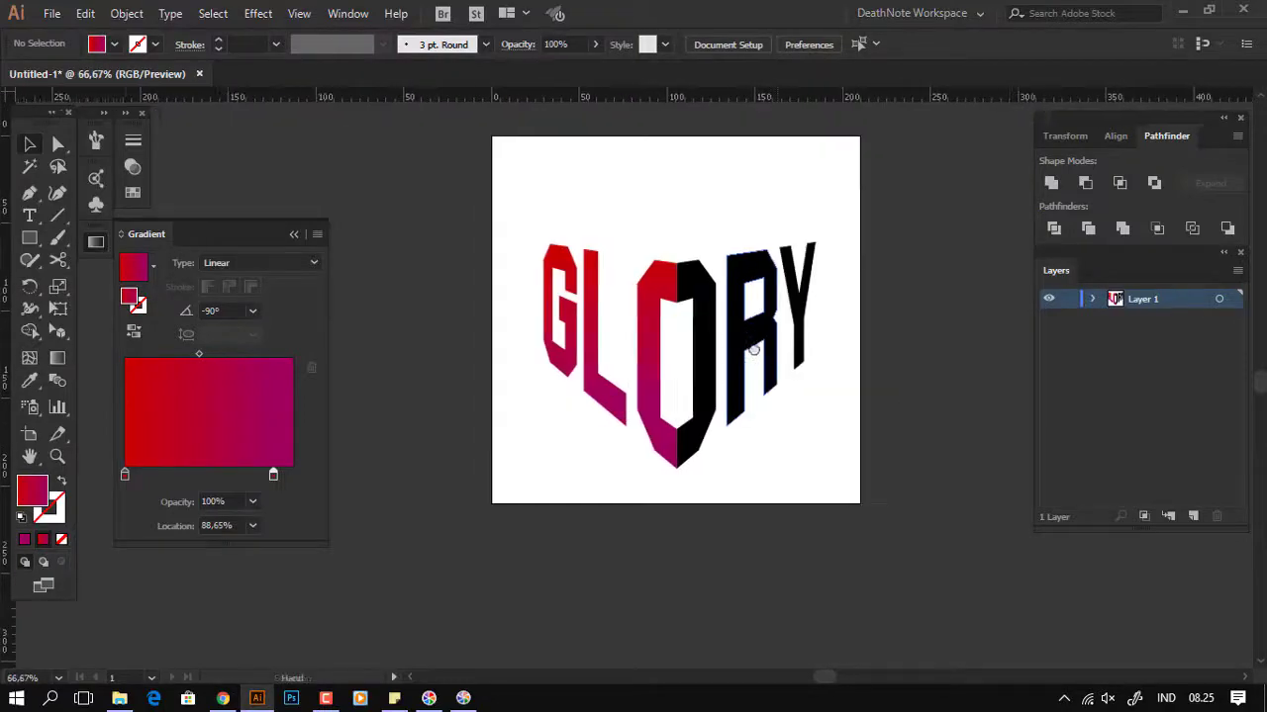
left_click_drag(497, 233, 842, 466)
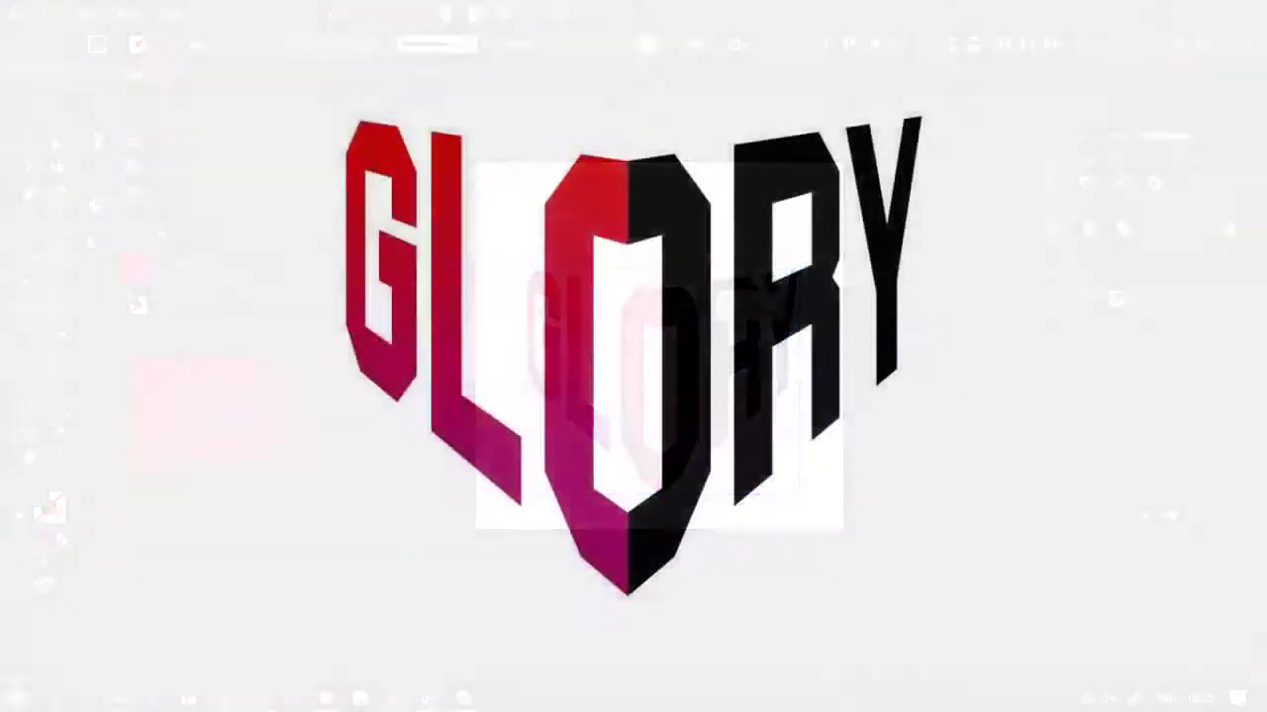